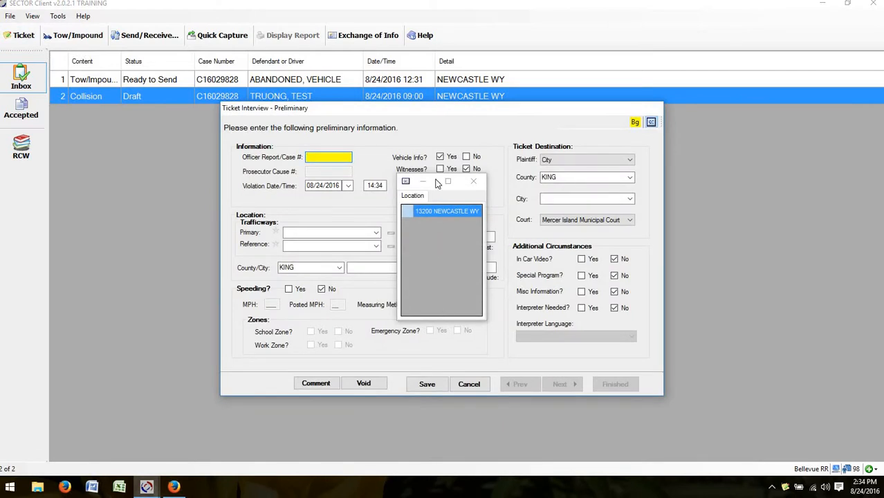
Step: Arrange the Location quick-copy list and the interview form so both are usable
drag(436, 181, 379, 198)
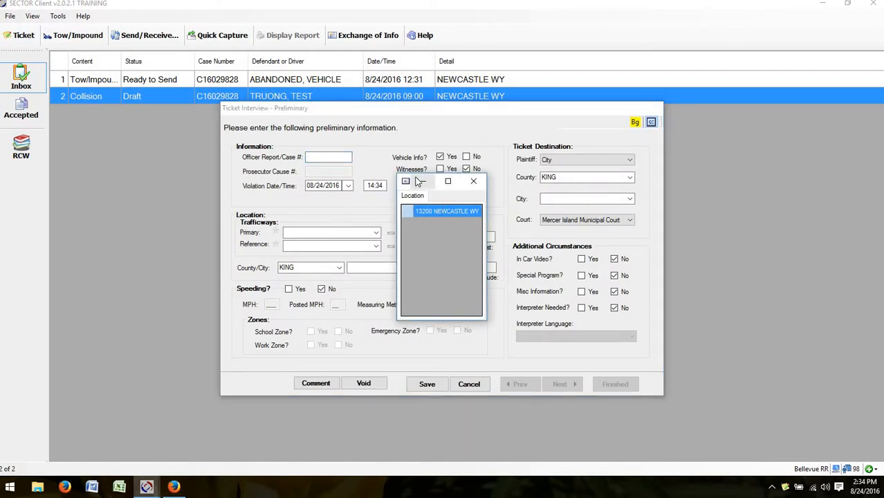
click(448, 182)
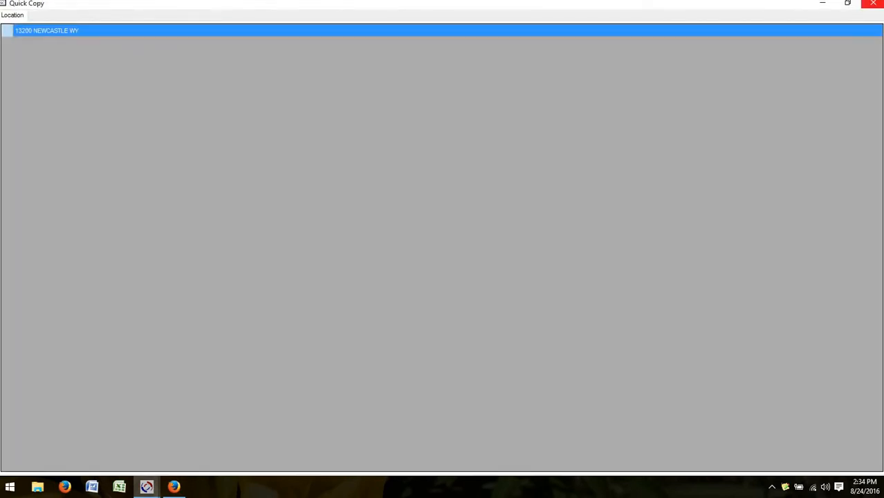
click(848, 3)
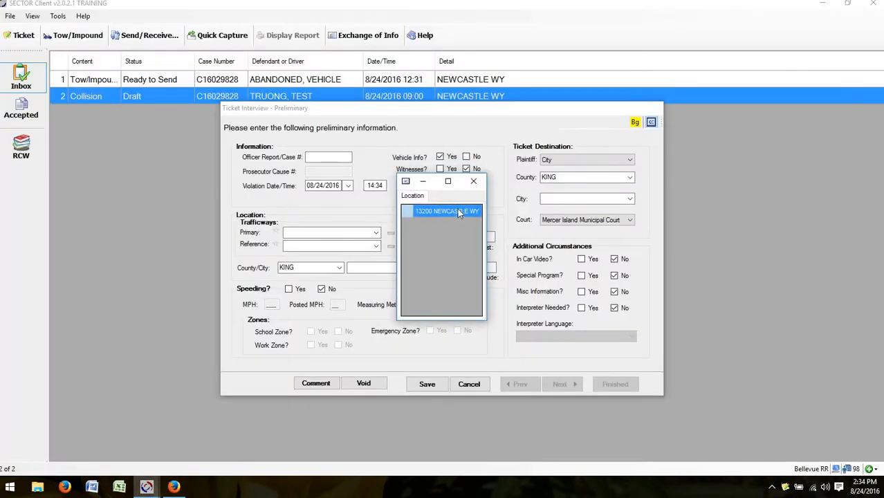
drag(427, 111, 575, 87)
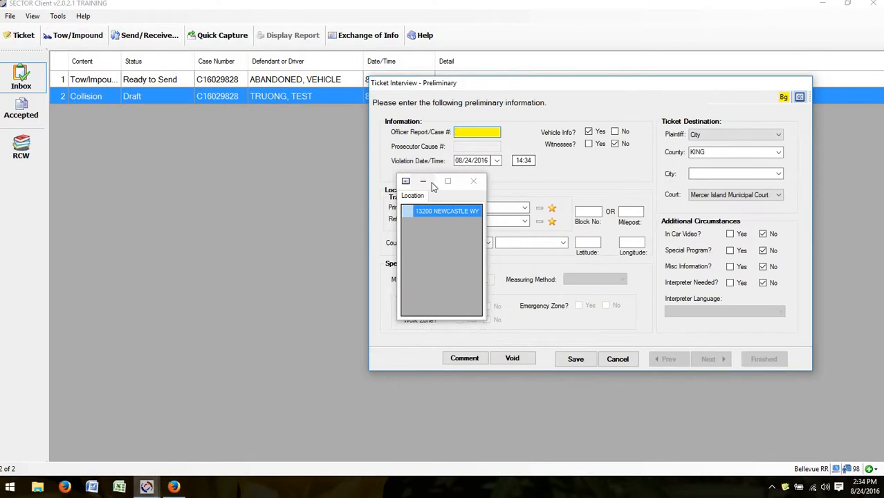
click(434, 184)
click(434, 184)
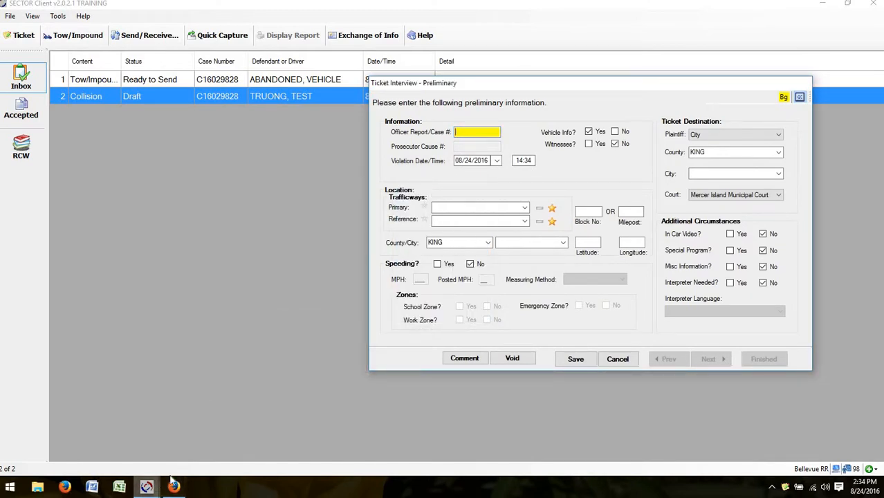
mouse_move(147, 486)
click(173, 445)
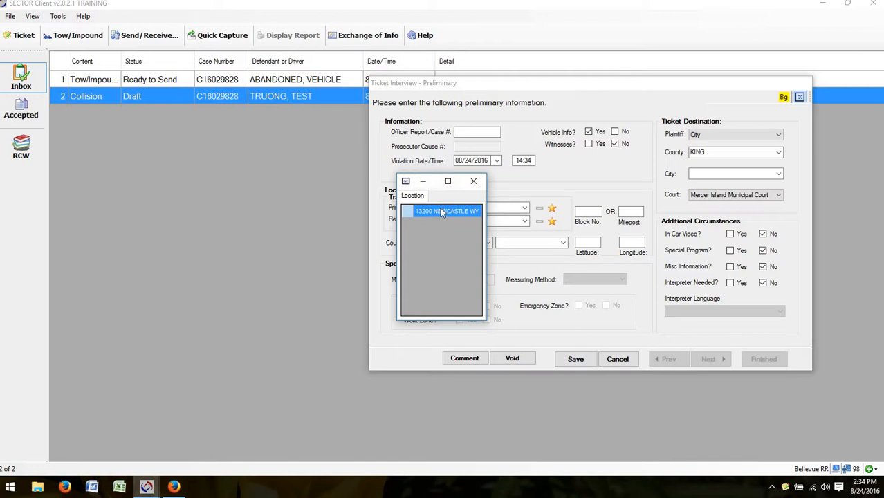
drag(506, 84, 129, 8)
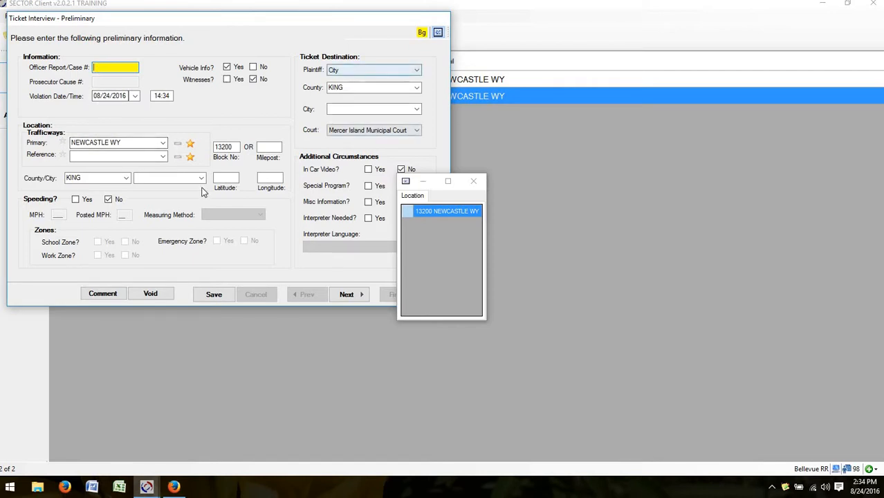
click(357, 297)
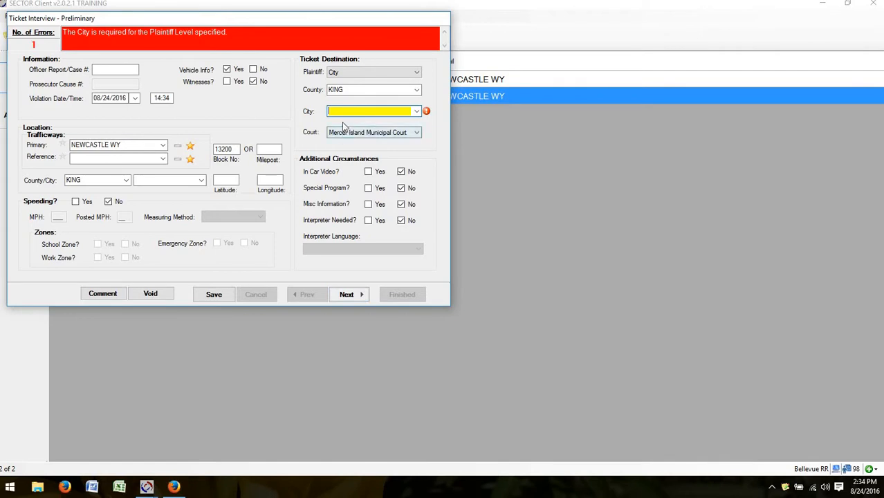
text(newaukum)
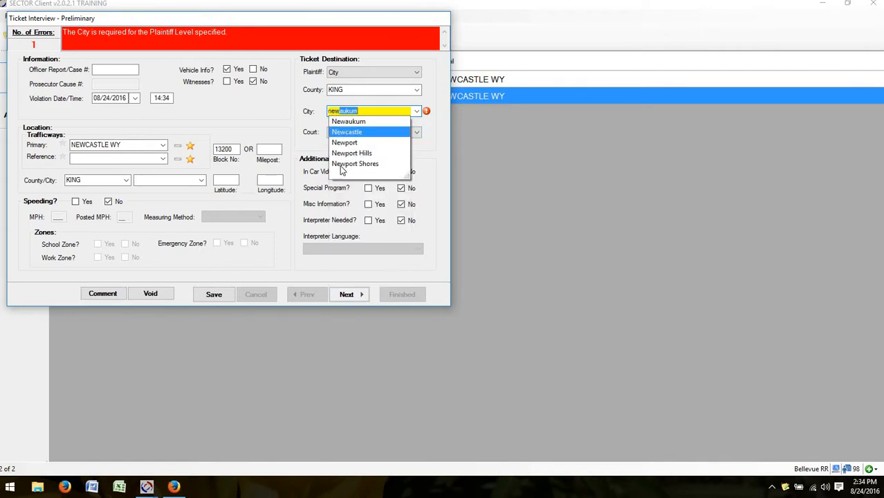
click(348, 171)
click(346, 295)
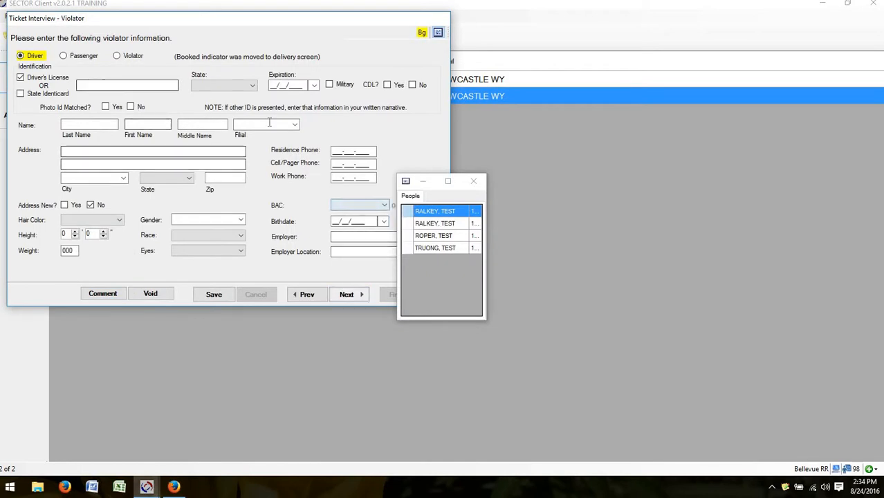
Step: Load the captured people into the violator form, ending with the fourth as the driver
click(440, 224)
click(434, 213)
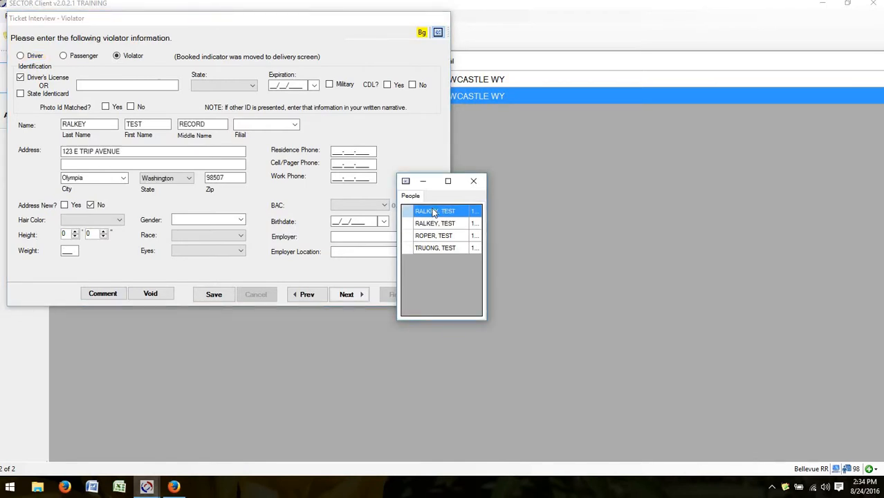
click(433, 236)
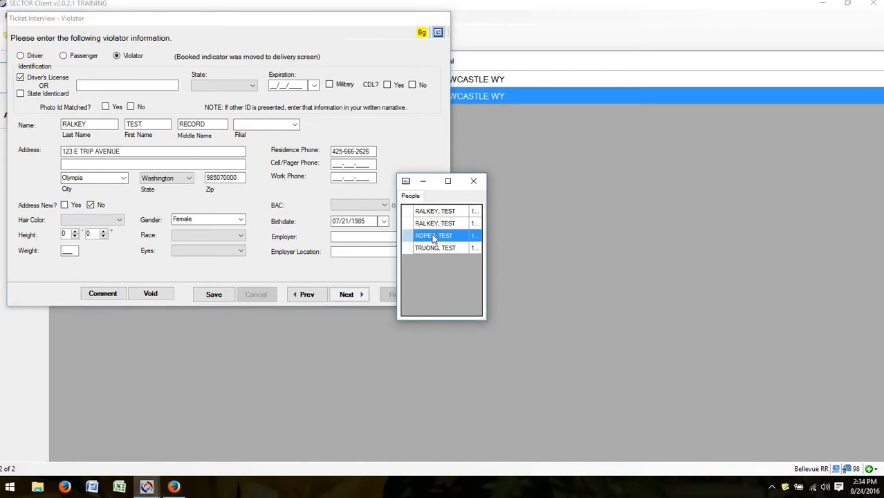
click(433, 249)
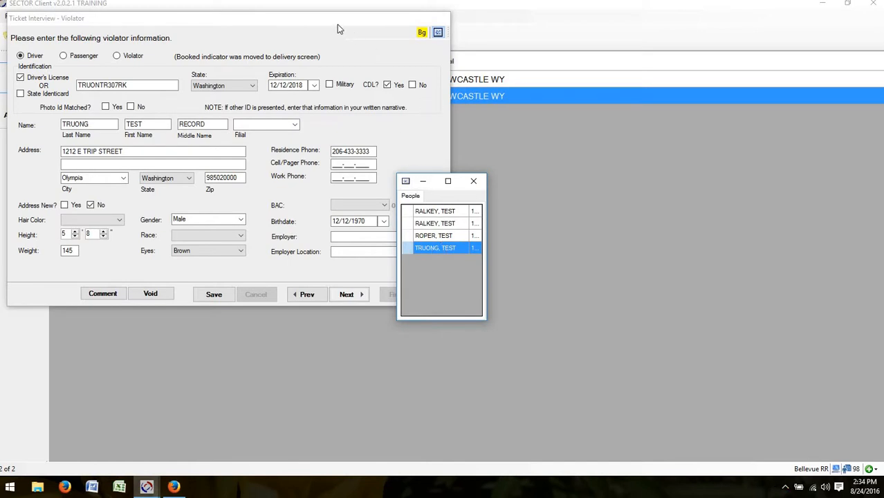
drag(337, 24, 350, 169)
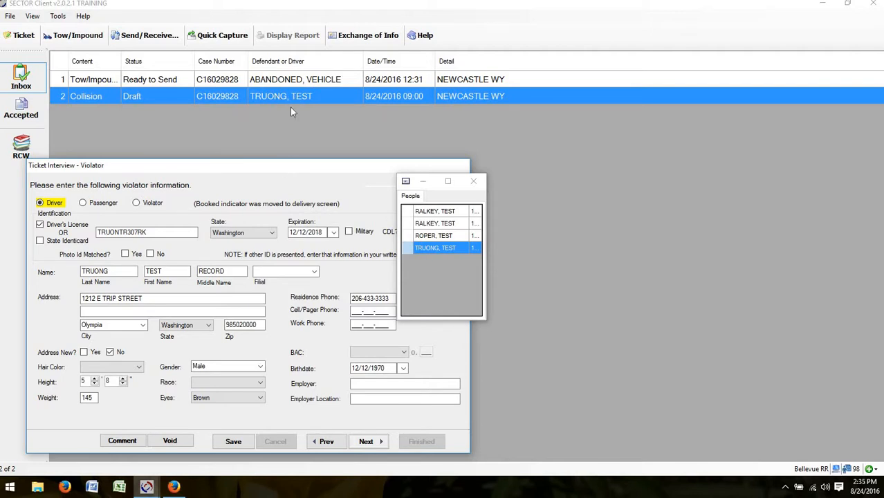
drag(291, 166, 305, 60)
Step: Mark the driver's photo ID matched, set race to Unknown, and continue to the vehicle page
click(139, 148)
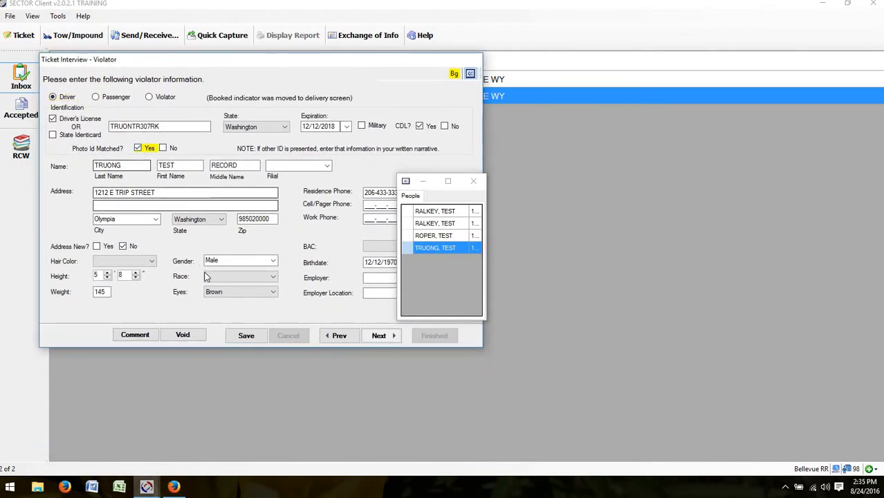
click(206, 277)
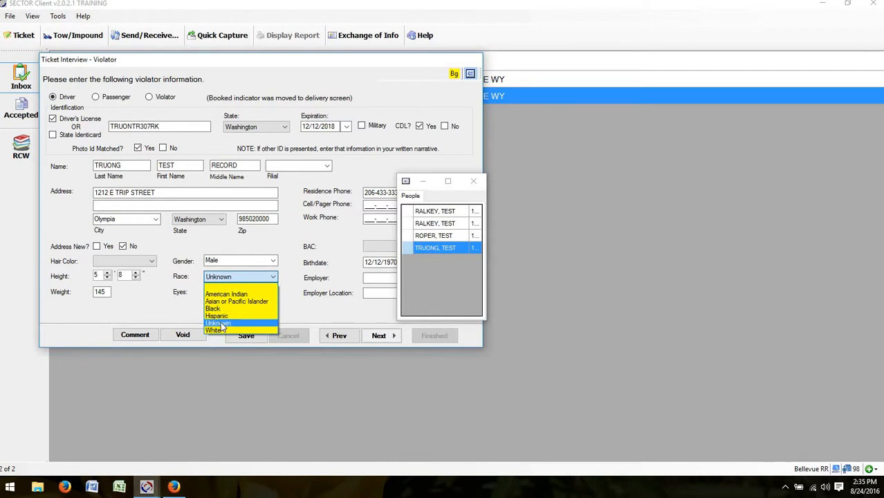
click(219, 324)
click(379, 336)
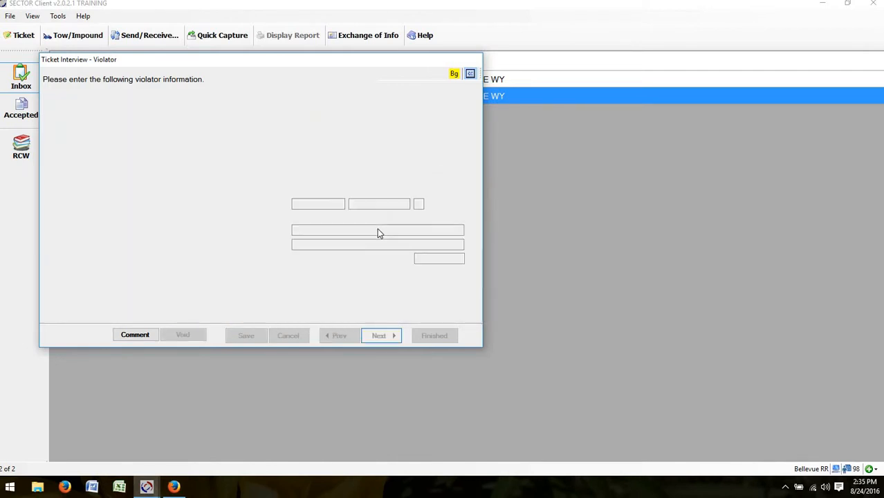
Step: Load the 2007 Mack FB, mark it non-commercial with accident type Possible Injury, and continue
double_click(467, 212)
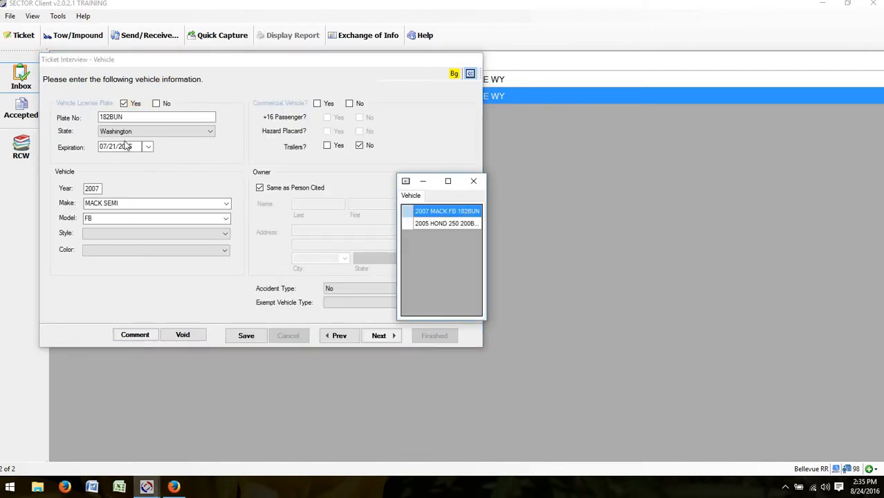
click(350, 103)
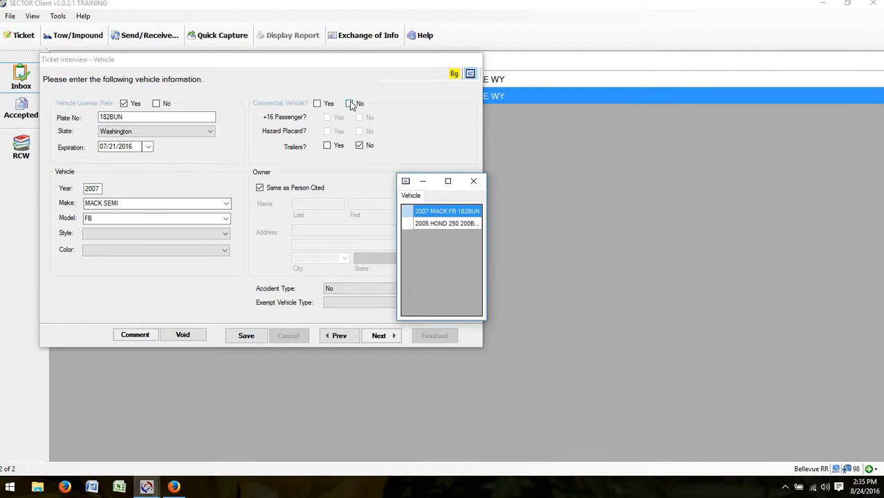
click(346, 294)
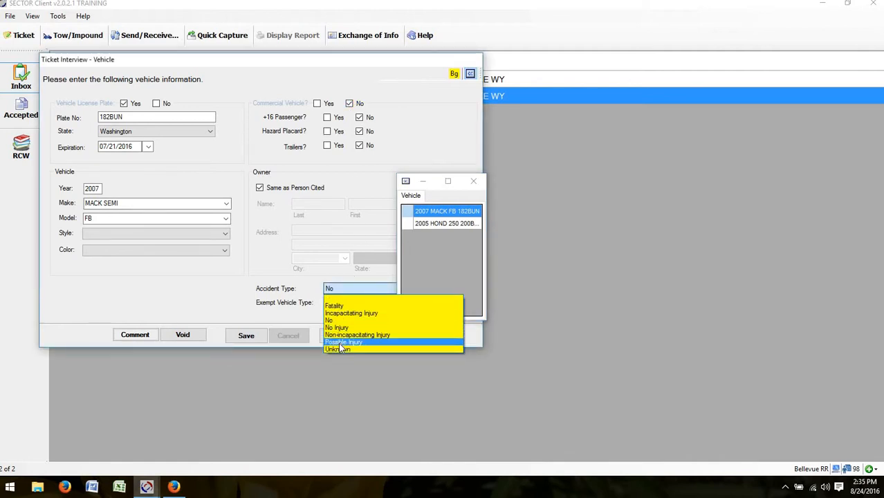
click(339, 342)
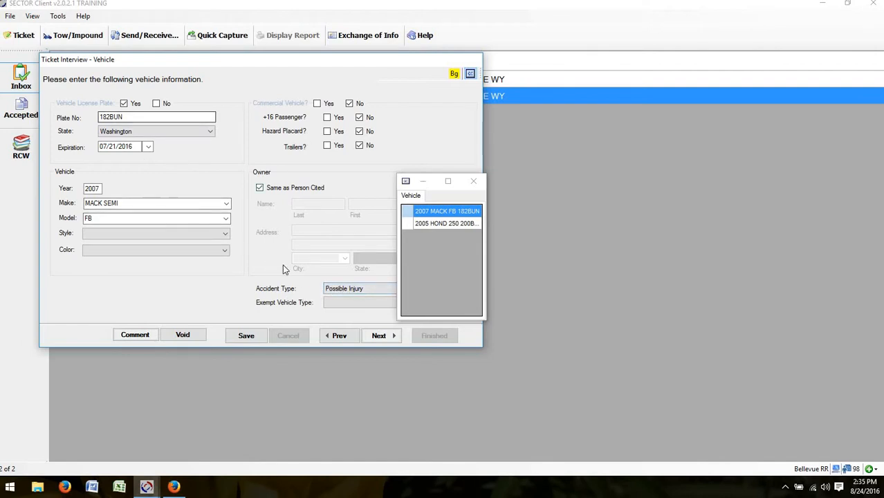
click(379, 336)
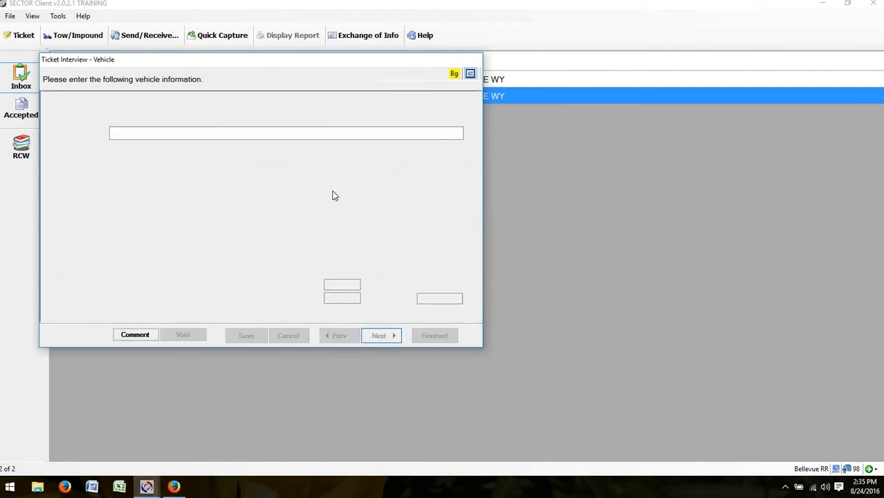
Step: Search 'unsafe', add violation 46.61.305 for a $187 total, and advance past the violations page
click(388, 109)
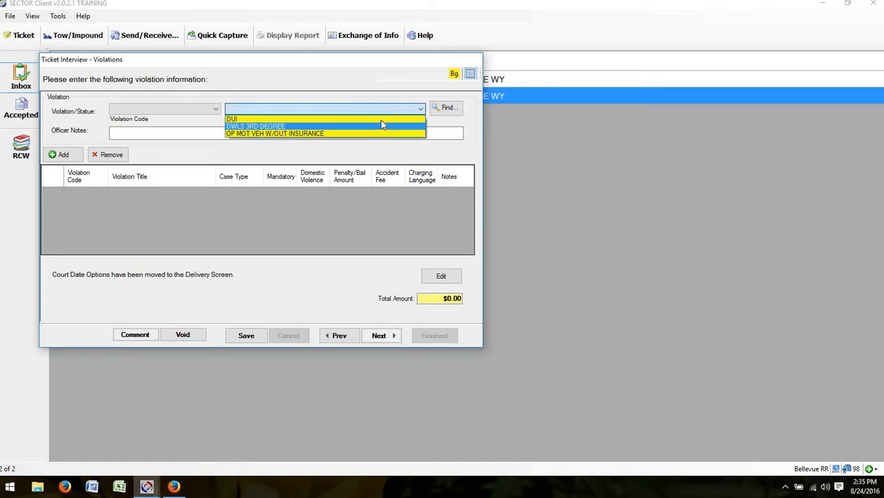
click(443, 109)
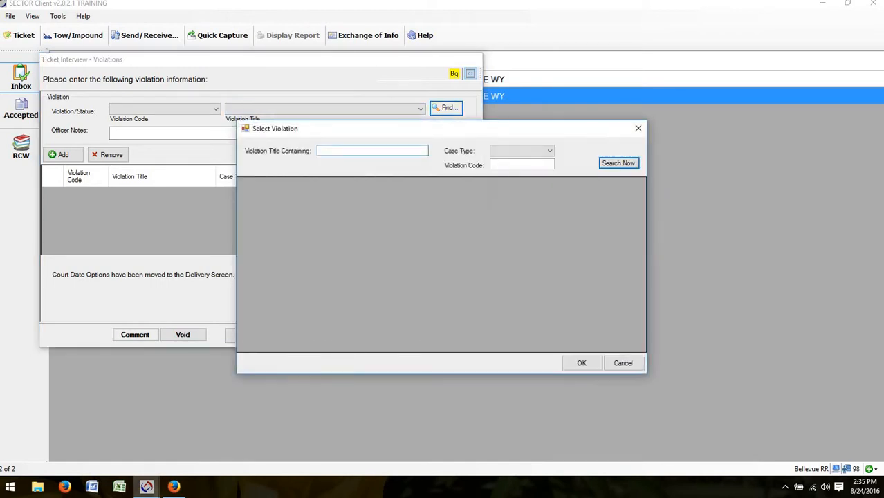
text(unsafe)
key(Return)
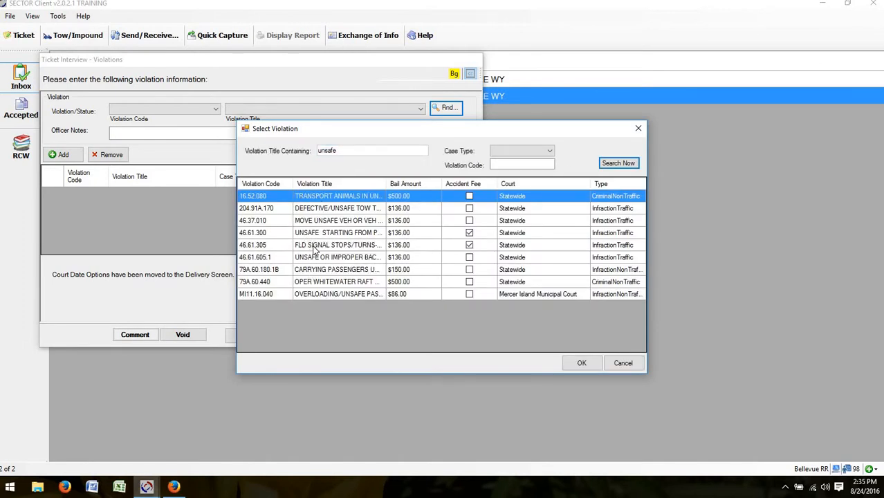
click(313, 246)
click(581, 363)
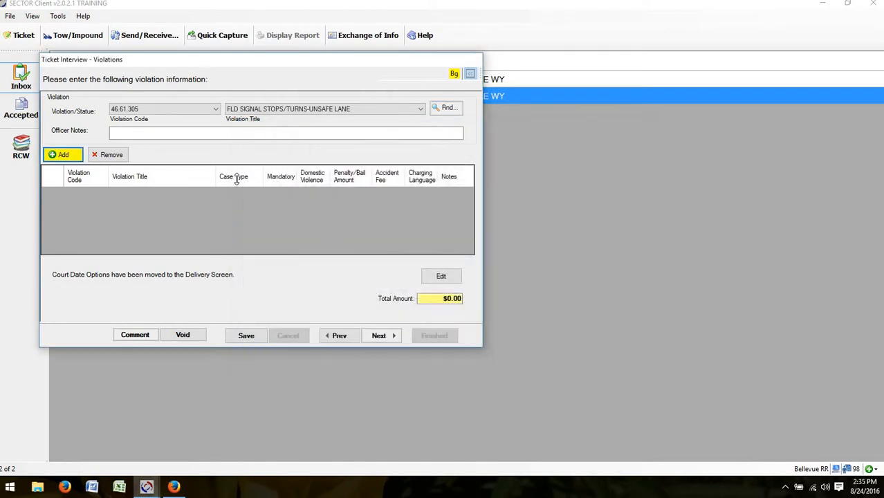
click(62, 155)
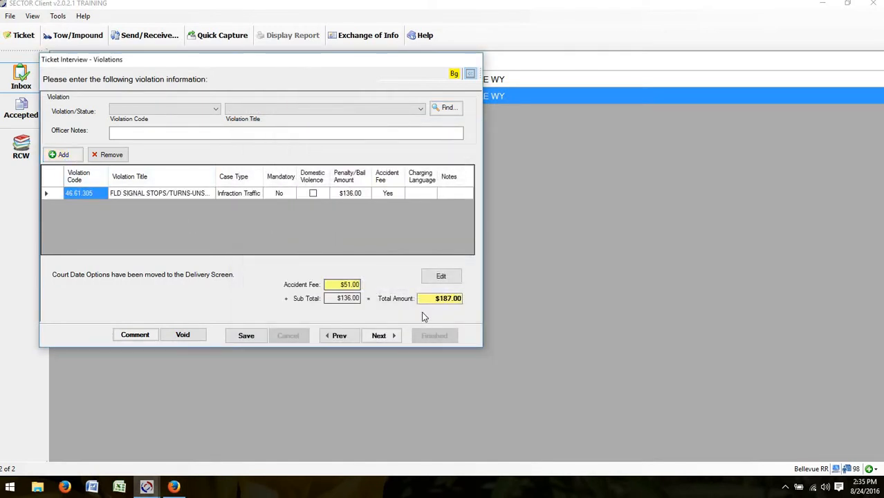
click(379, 338)
click(379, 337)
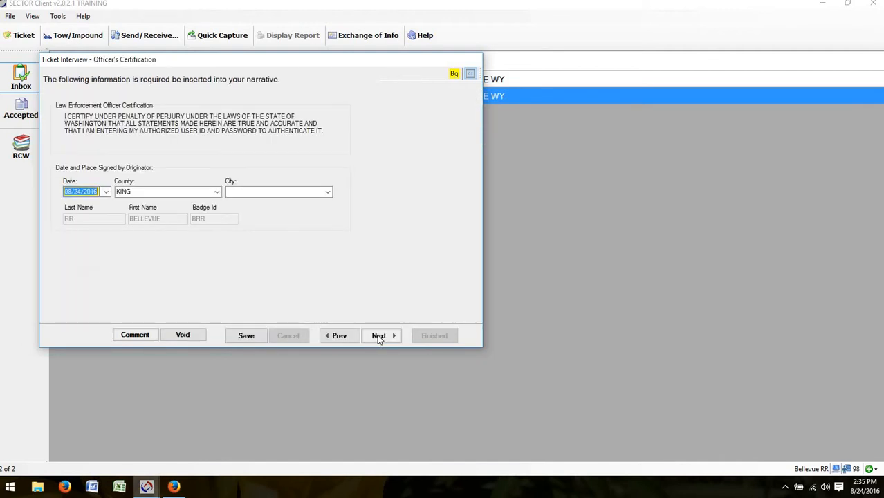
click(378, 338)
click(378, 337)
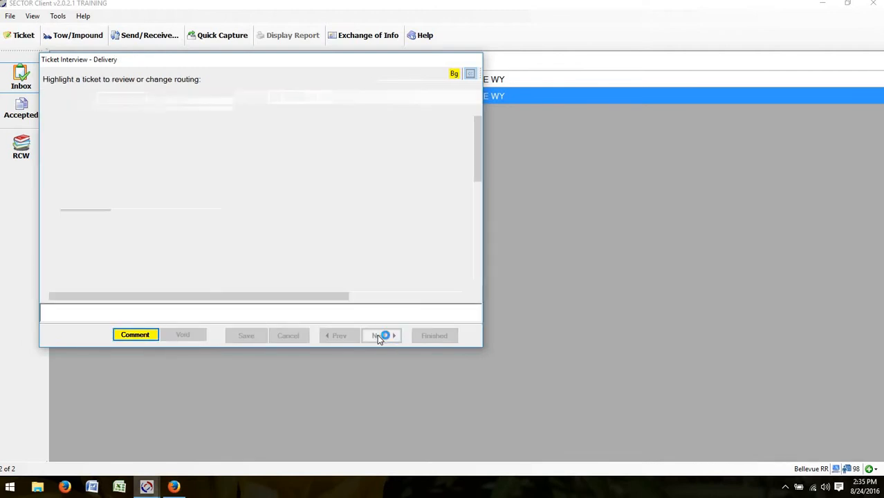
click(378, 337)
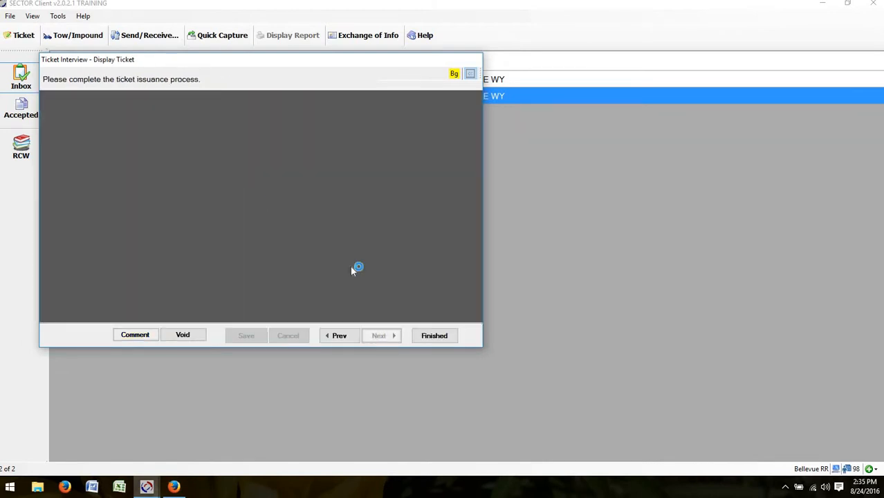
click(435, 336)
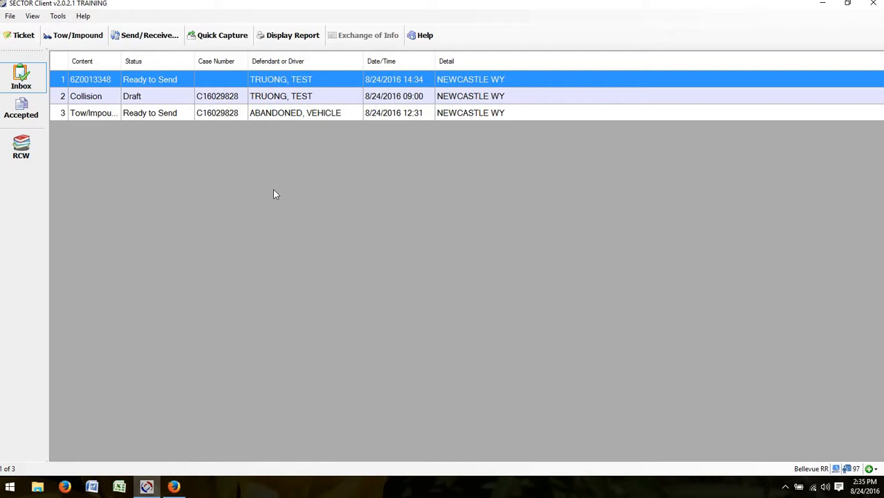
Step: Open the collision draft, mark Witness Yes, and set No. Property Owners to 0
double_click(134, 101)
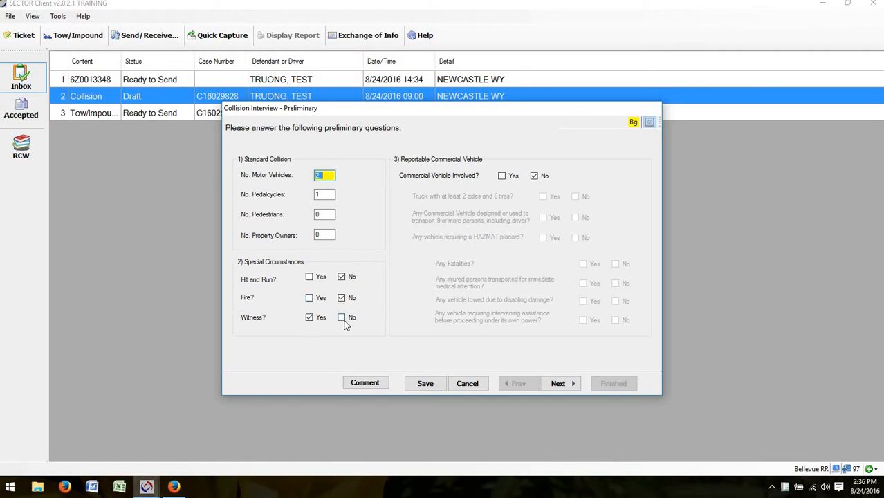
click(310, 319)
click(318, 236)
click(315, 236)
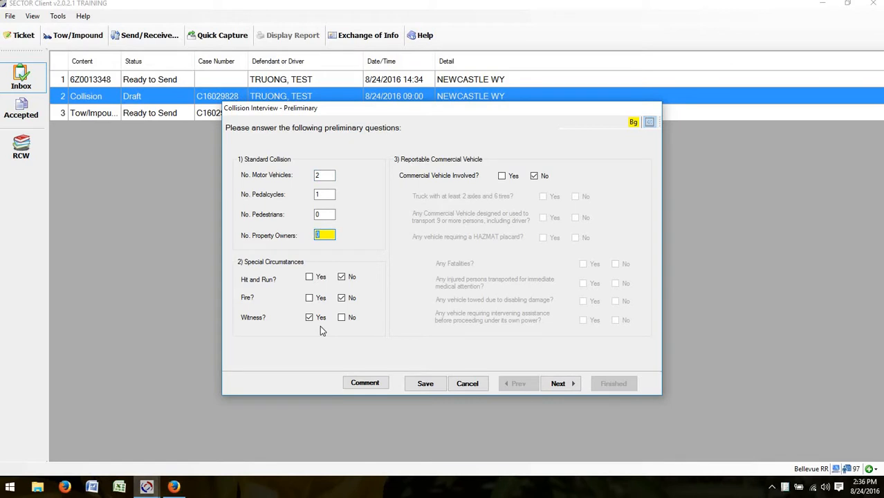
text(1)
key(BackSpace)
text(0)
Step: Set jurisdiction City Street, city Newcastle, Intersection No, and continue to Motor Vehicle Persons
click(557, 383)
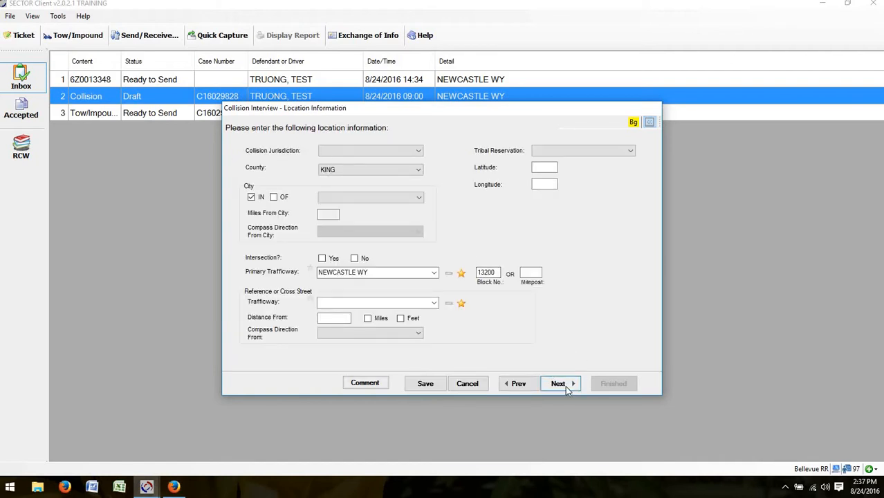
click(566, 385)
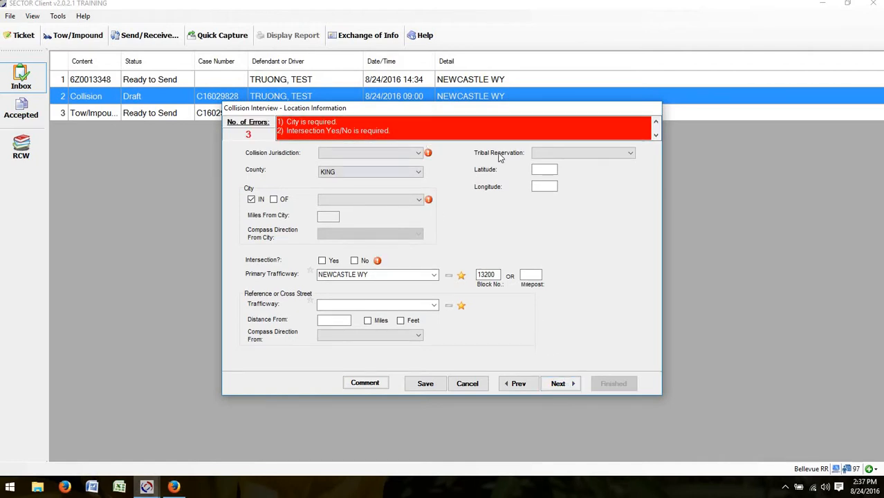
click(339, 153)
click(339, 167)
click(339, 201)
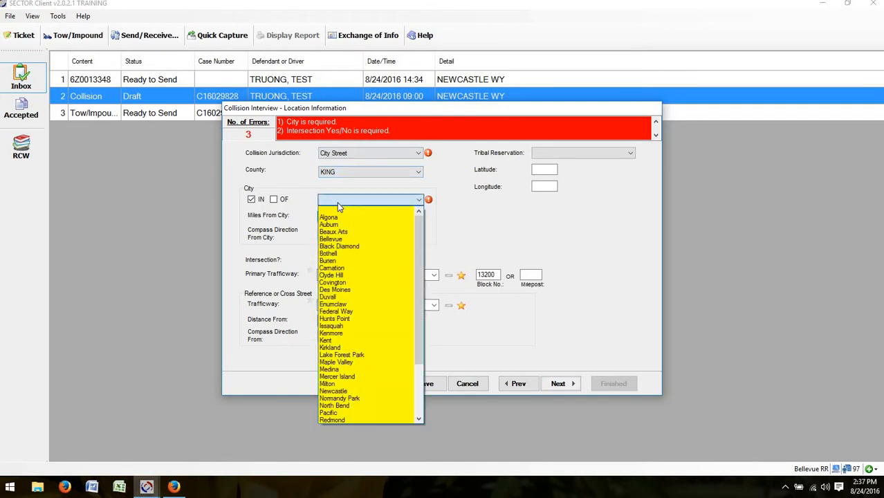
key(n)
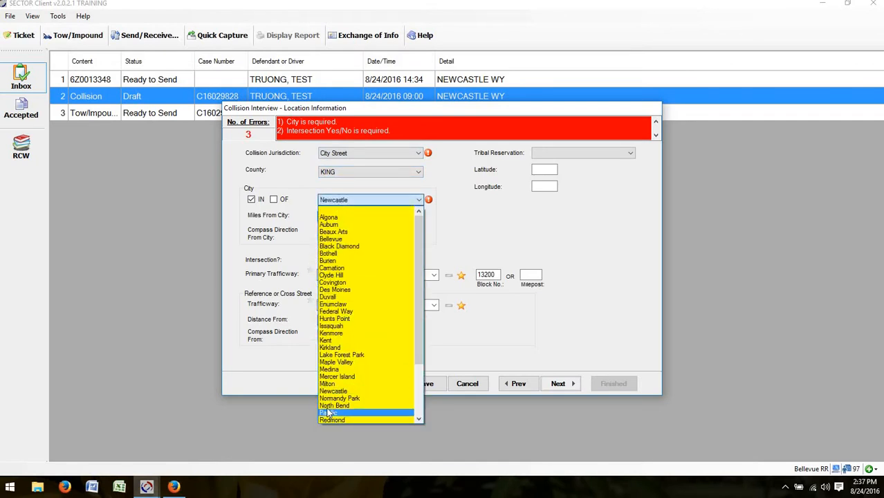
click(342, 392)
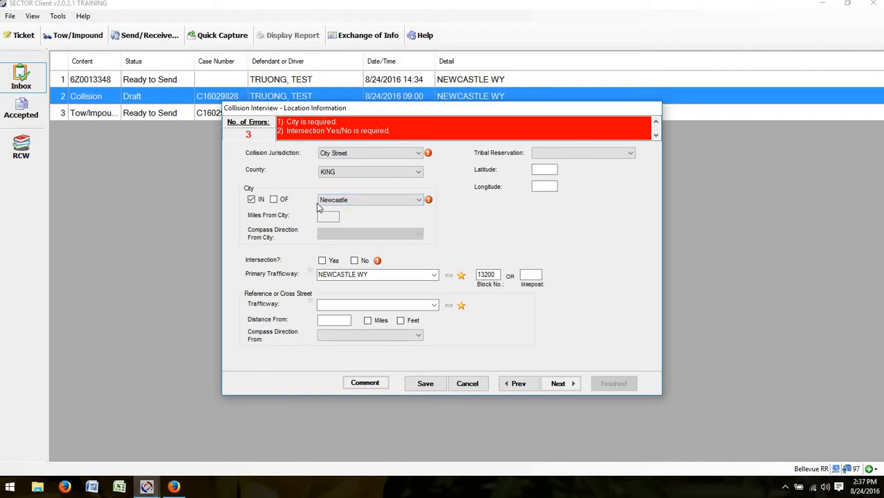
click(354, 261)
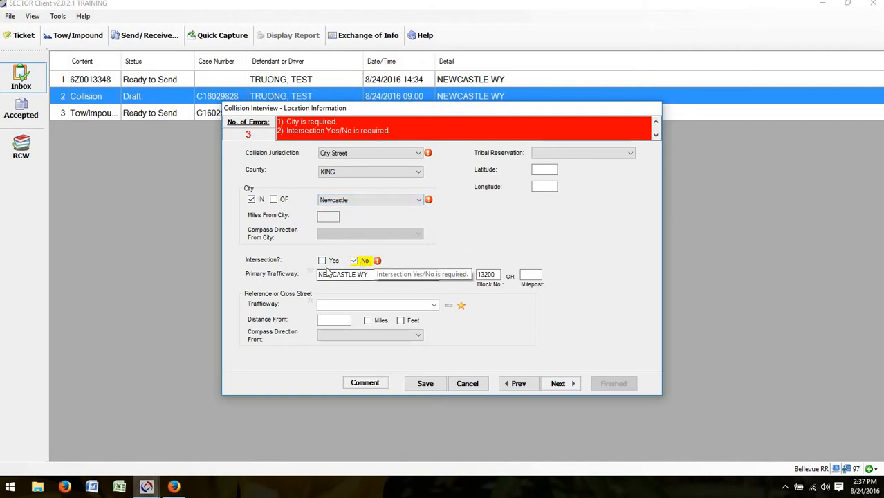
click(558, 385)
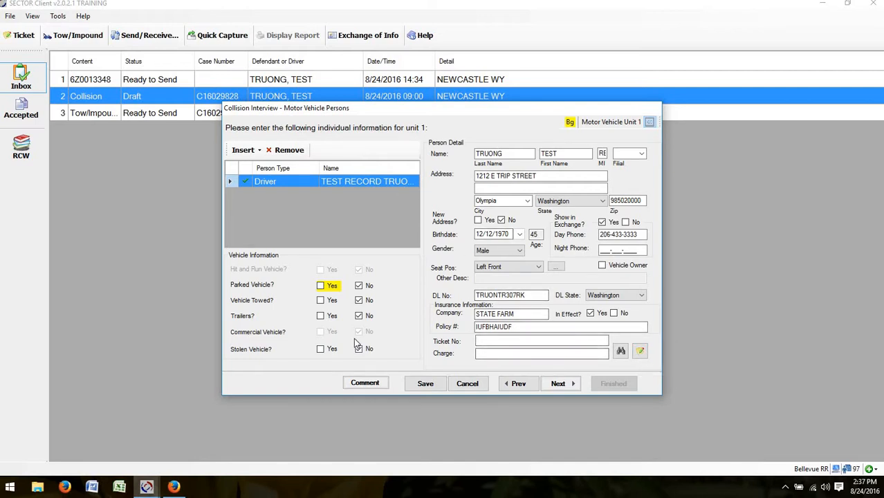
click(621, 352)
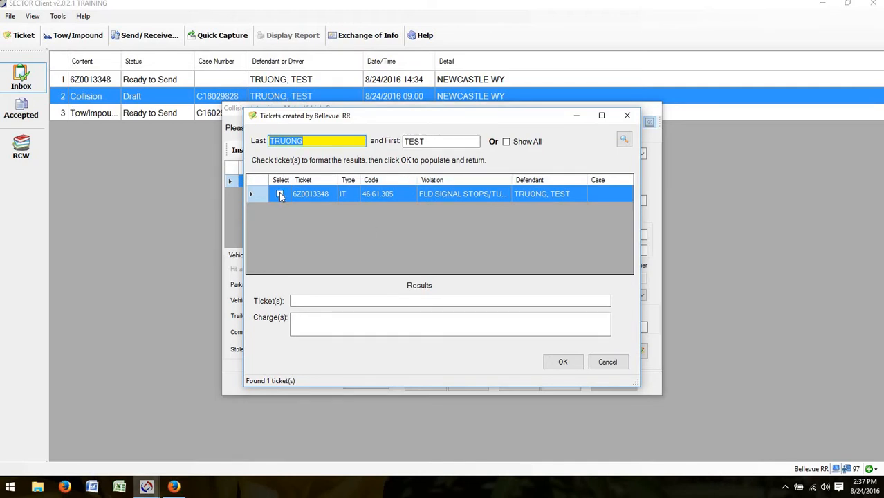
click(281, 194)
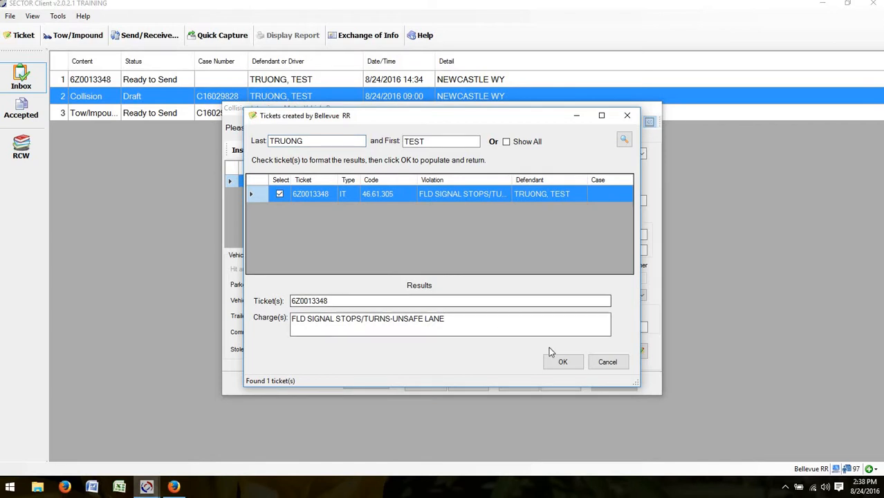
click(562, 363)
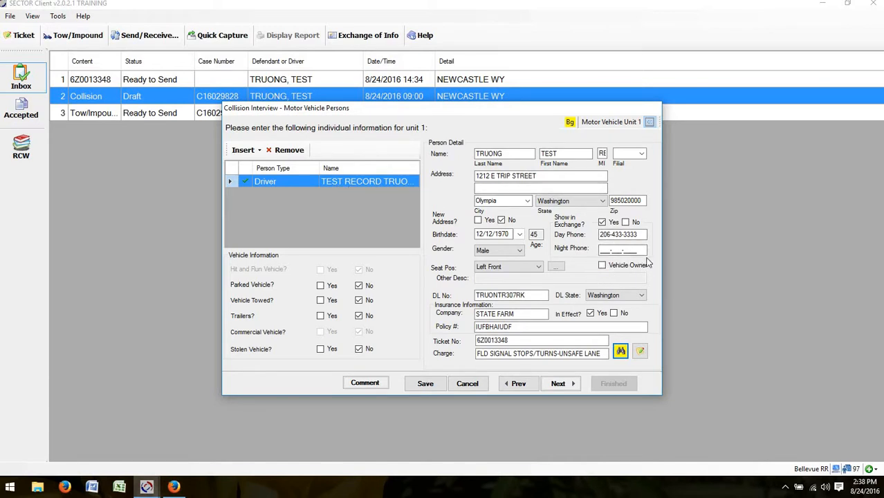
Step: Mark the driver as vehicle owner, keep Parked Vehicle No, set Trailers Yes, and continue
click(601, 269)
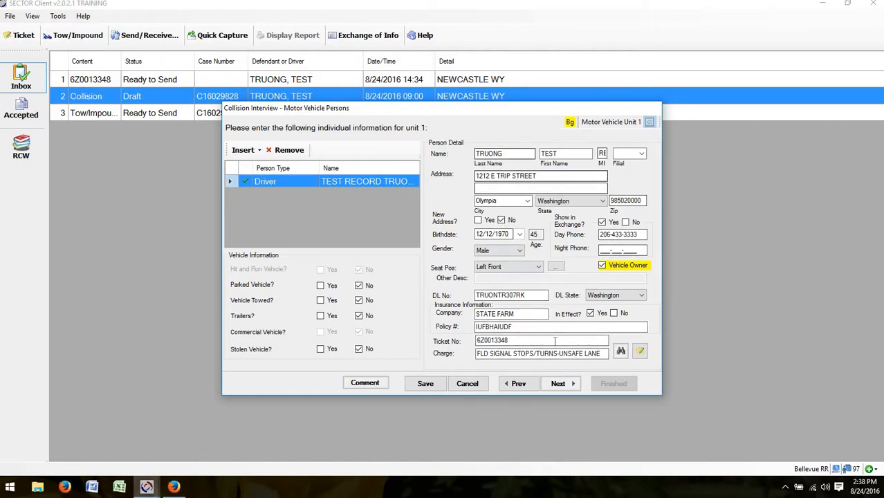
click(329, 285)
click(360, 286)
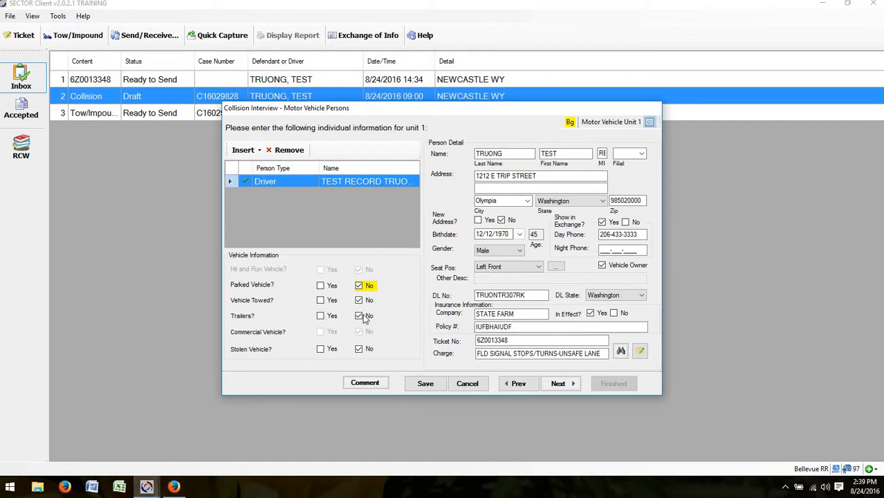
click(320, 316)
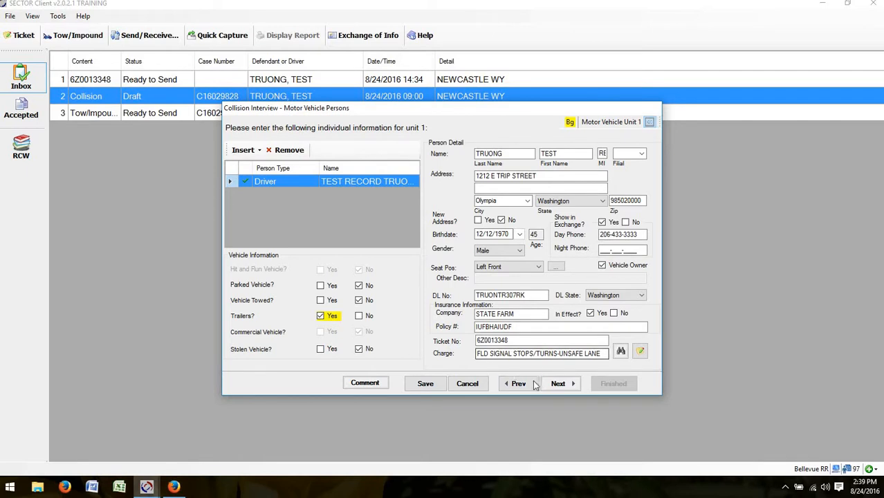
click(557, 384)
Step: Set Not Airbag equipped, Lap & Shoulder Used restraint, Not Ejected, and No injury for the driver
click(559, 385)
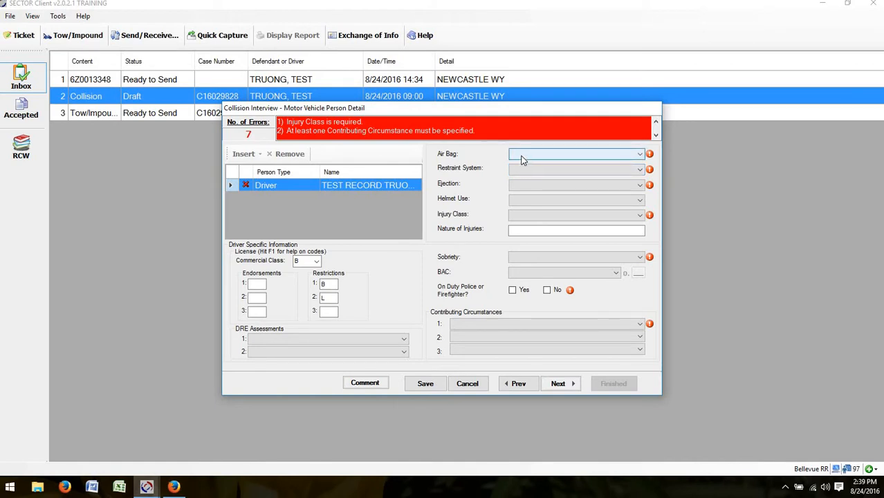
click(527, 156)
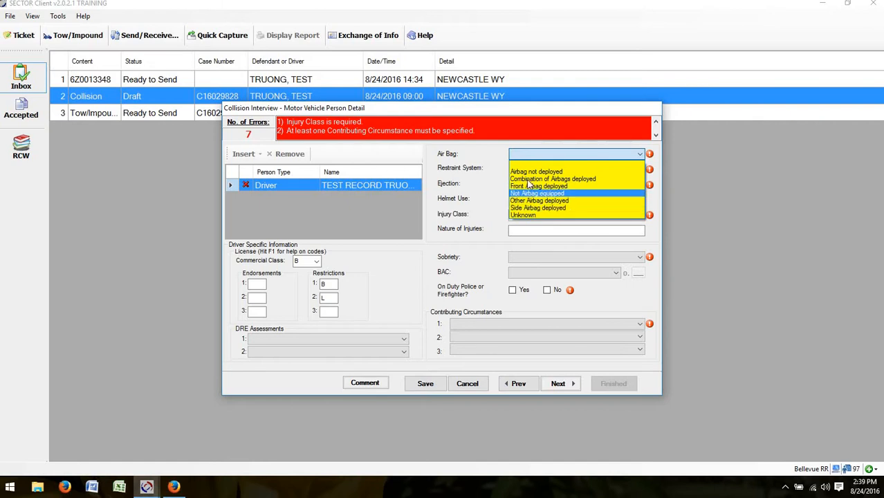
click(533, 193)
click(554, 170)
click(529, 189)
click(528, 189)
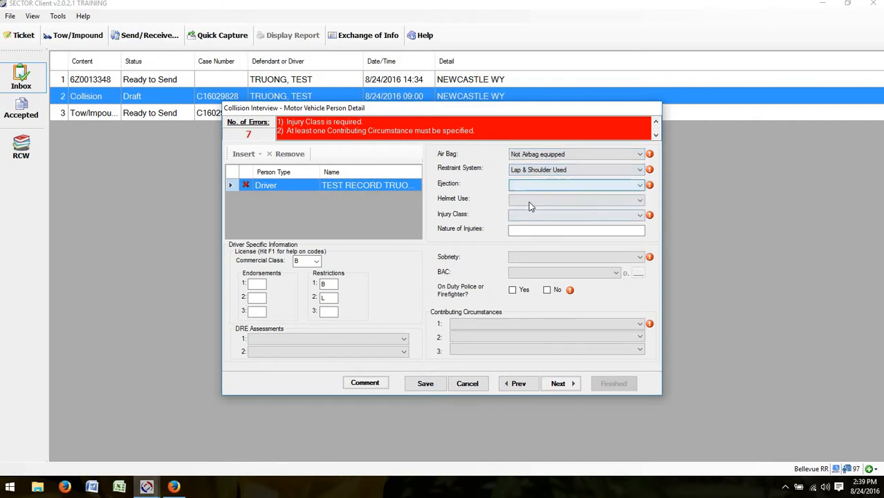
click(529, 202)
click(528, 202)
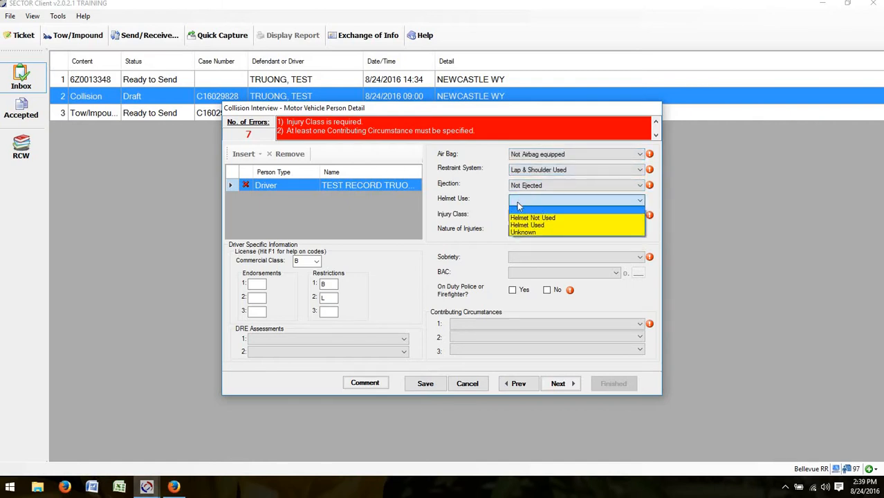
click(521, 215)
click(521, 216)
click(523, 225)
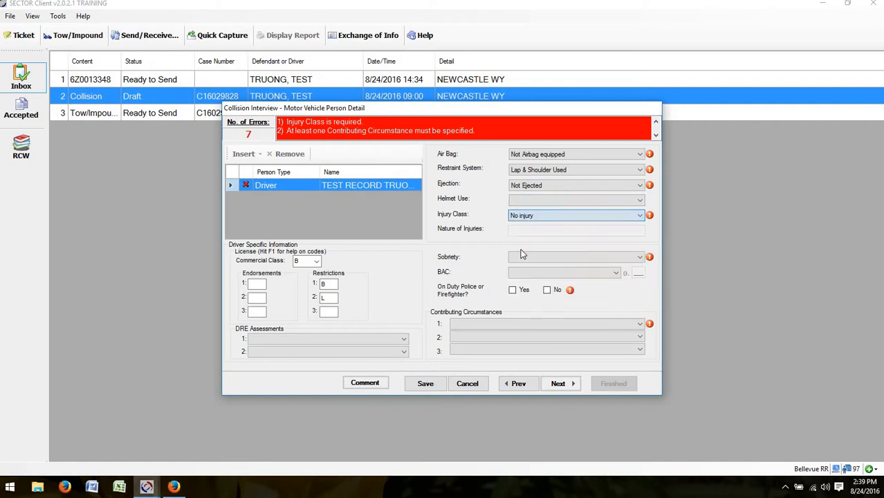
click(520, 217)
click(519, 225)
click(550, 215)
click(546, 228)
Step: Set Had NOT Been Drinking, On Duty No, Other Driver Distractions Inside Vehicle, then continue
click(578, 258)
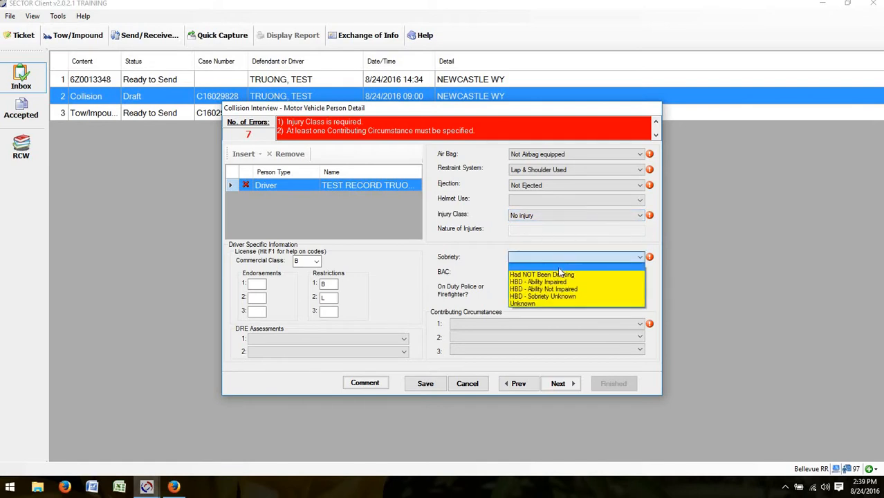
click(550, 265)
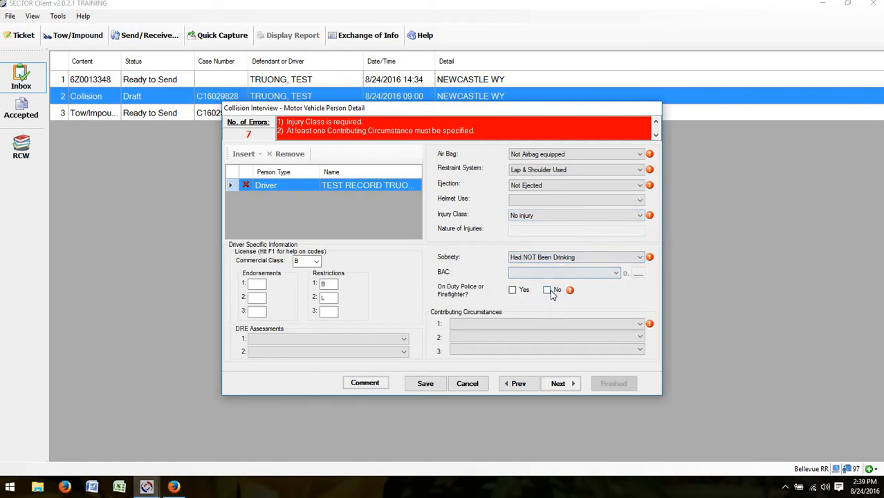
click(547, 290)
click(512, 325)
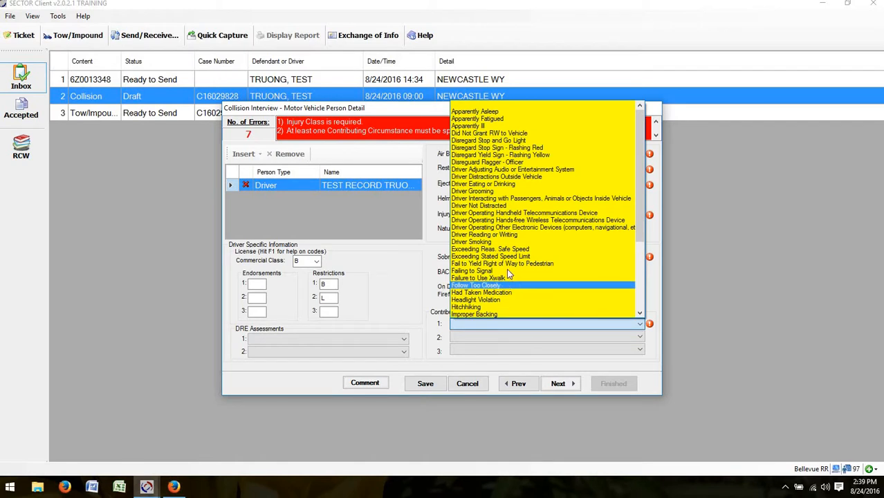
scroll(492, 277, down, 1)
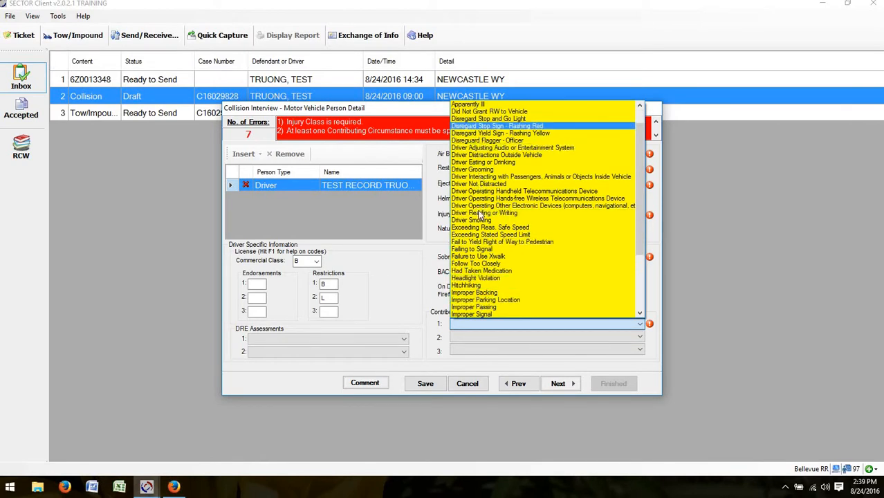
scroll(478, 220, down, 4)
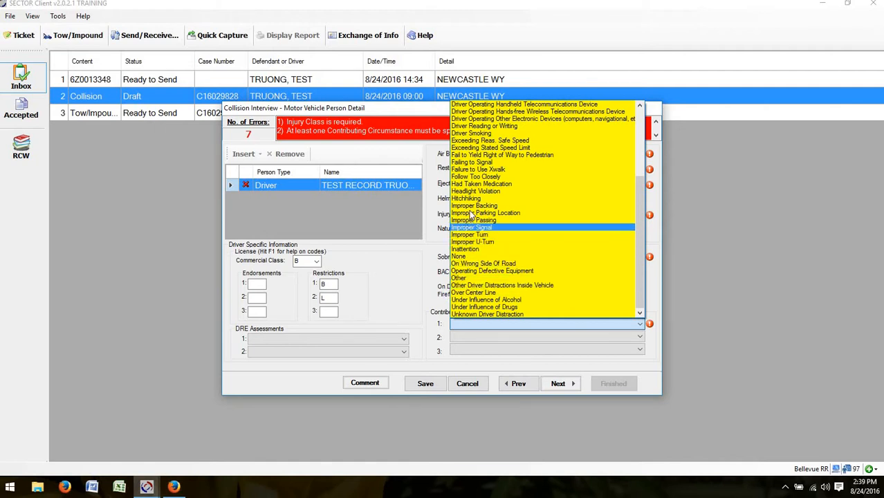
click(473, 286)
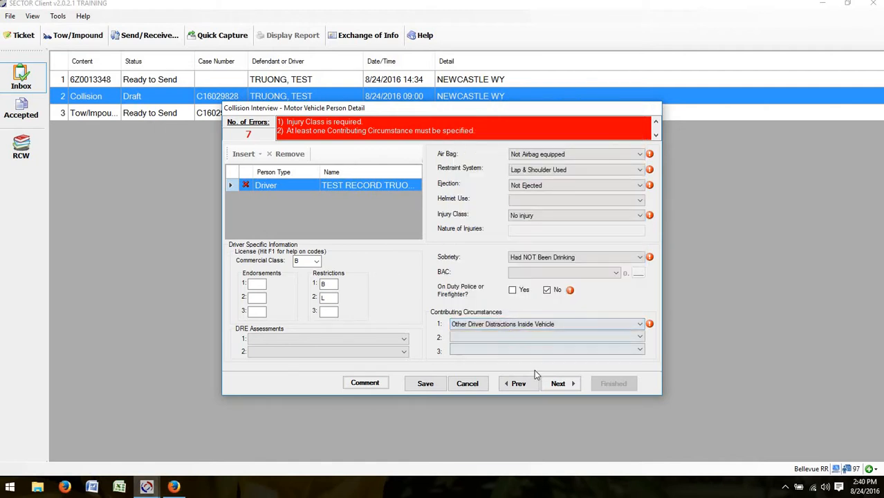
click(558, 384)
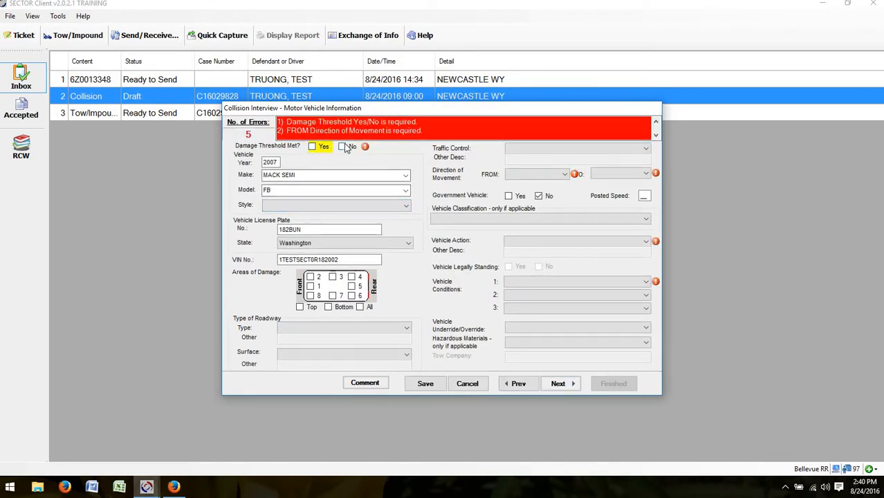
Step: Mark damage areas 3 and 4, set action Changing Lanes, travelling West to East
click(333, 277)
click(352, 277)
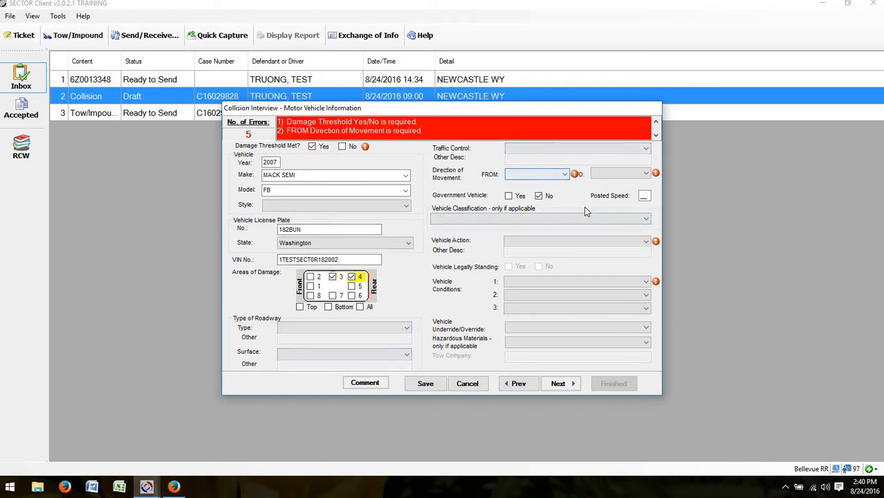
click(525, 241)
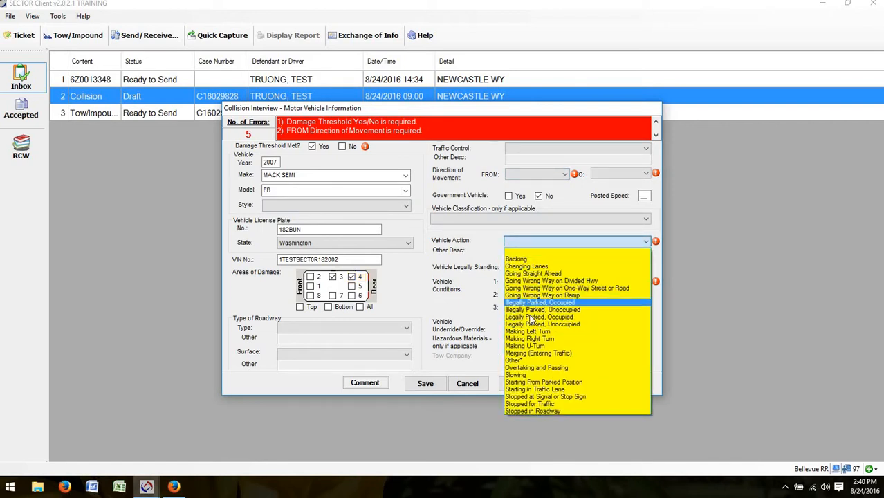
click(537, 267)
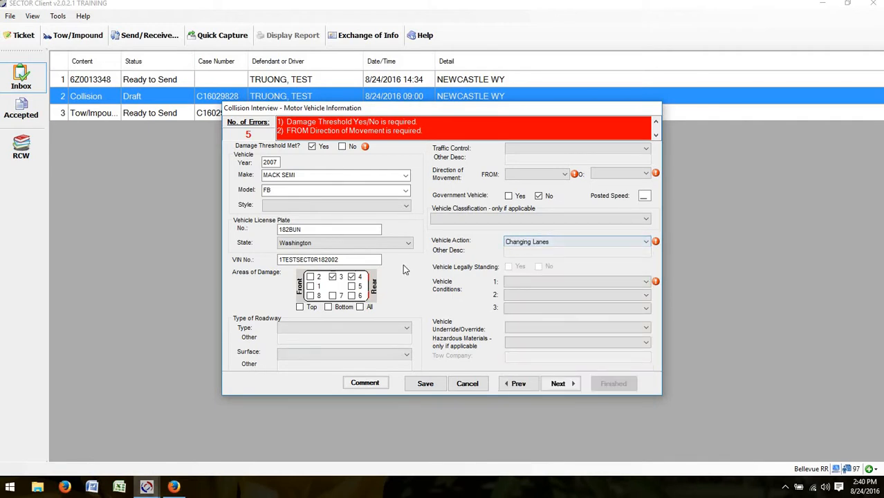
click(517, 173)
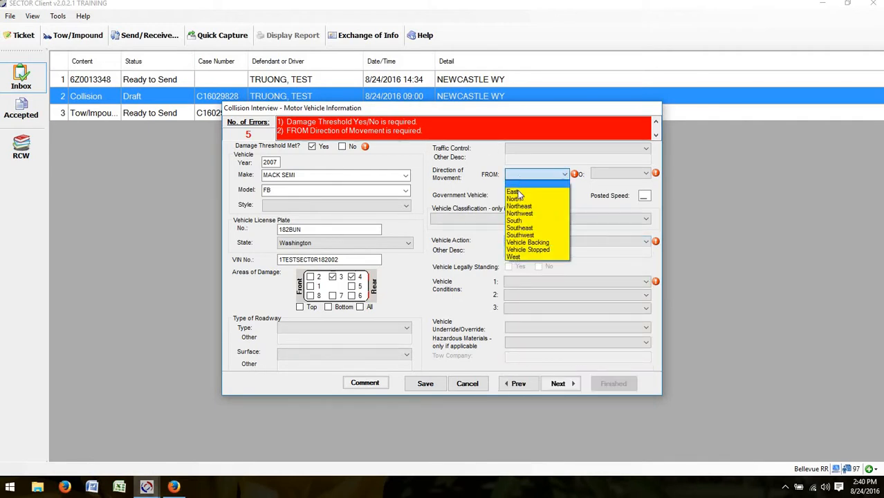
click(514, 257)
click(603, 174)
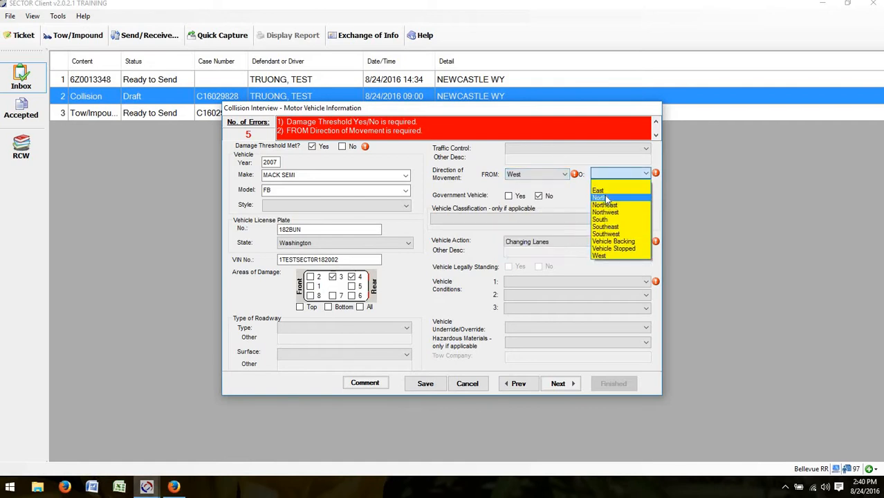
click(598, 190)
Step: Set condition NO DEFECTS, No Traffic Control and Blacktop surface, then continue to the Trailer page
click(529, 282)
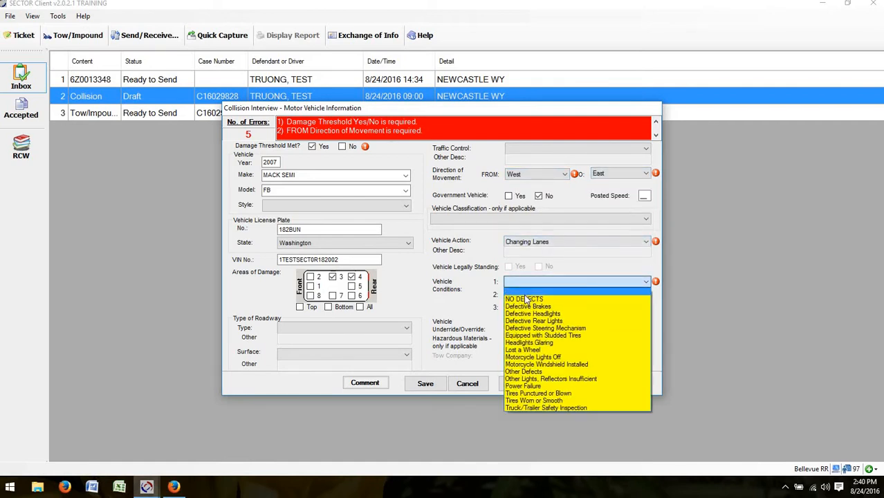
click(526, 298)
click(523, 281)
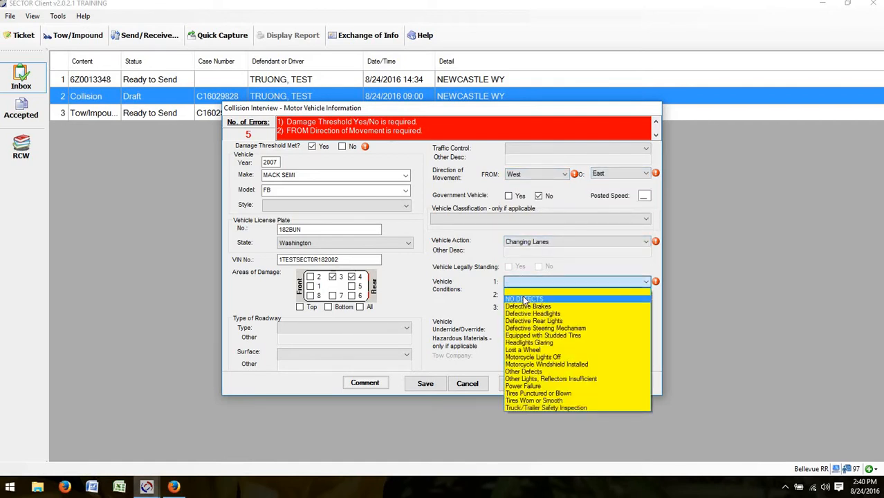
click(526, 299)
click(556, 385)
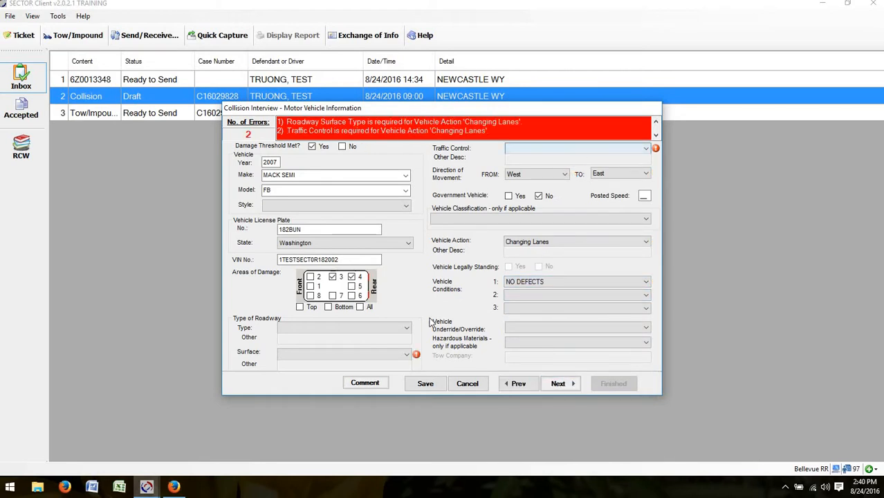
click(531, 148)
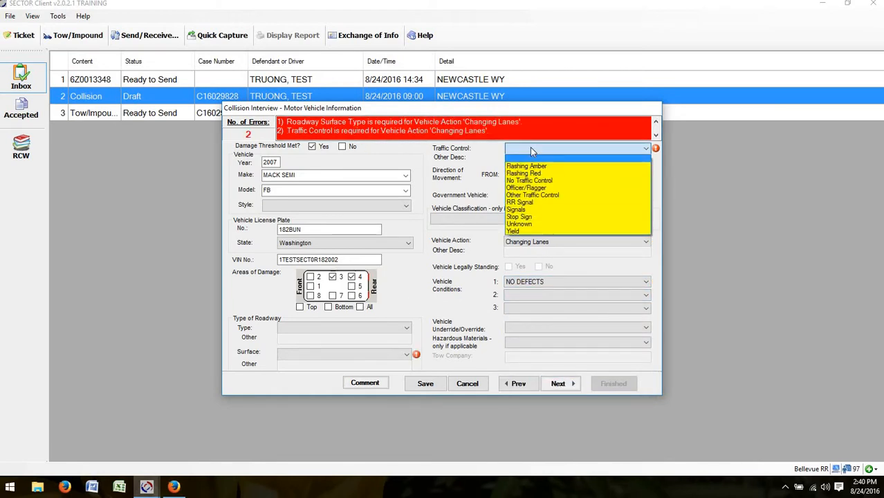
click(397, 355)
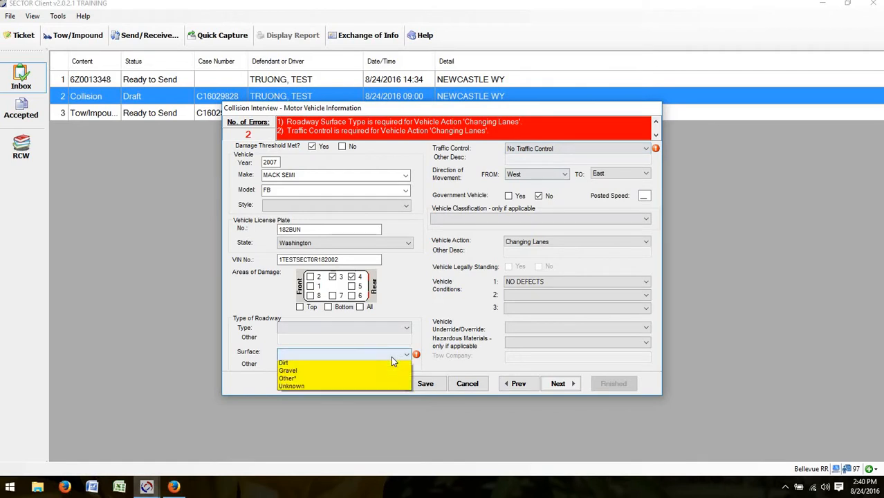
click(329, 373)
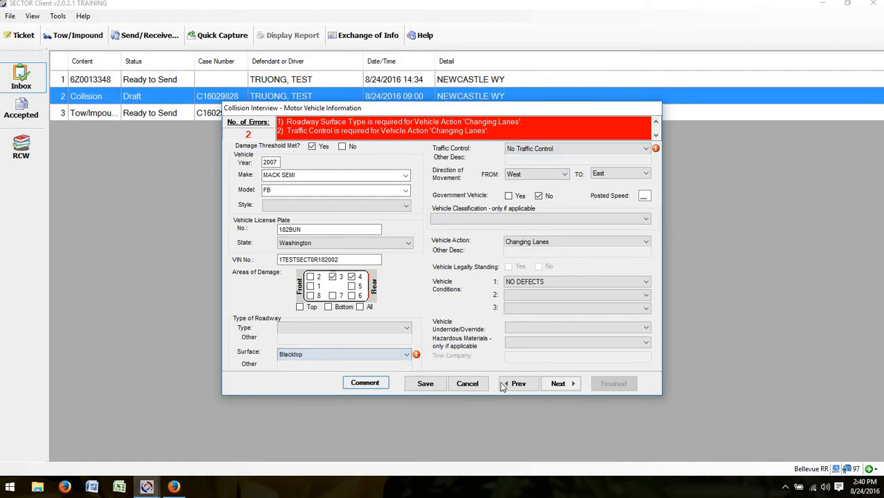
click(560, 385)
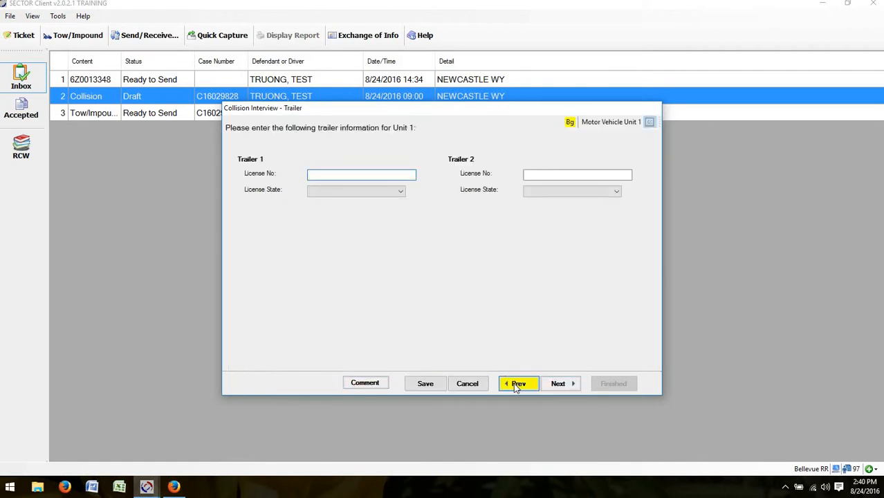
Step: Give trailer 1 Washington plate 123SSS and accept the ineffective-insurance confirmation
click(519, 383)
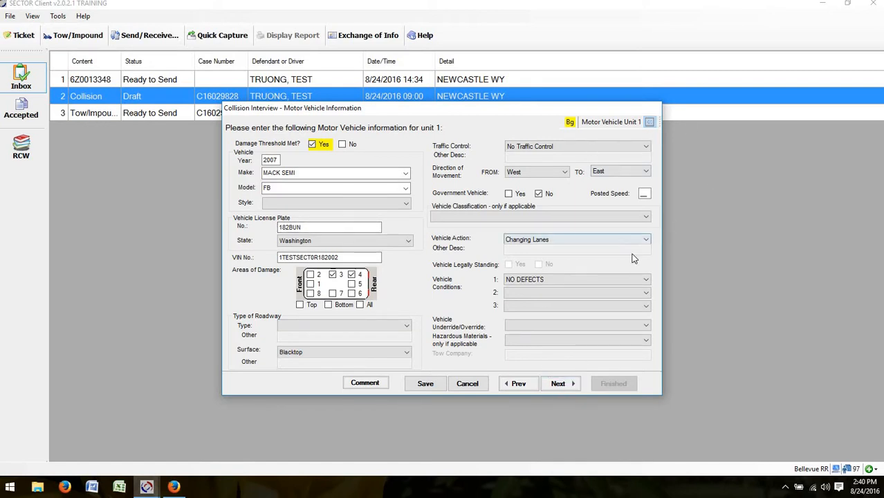
click(566, 383)
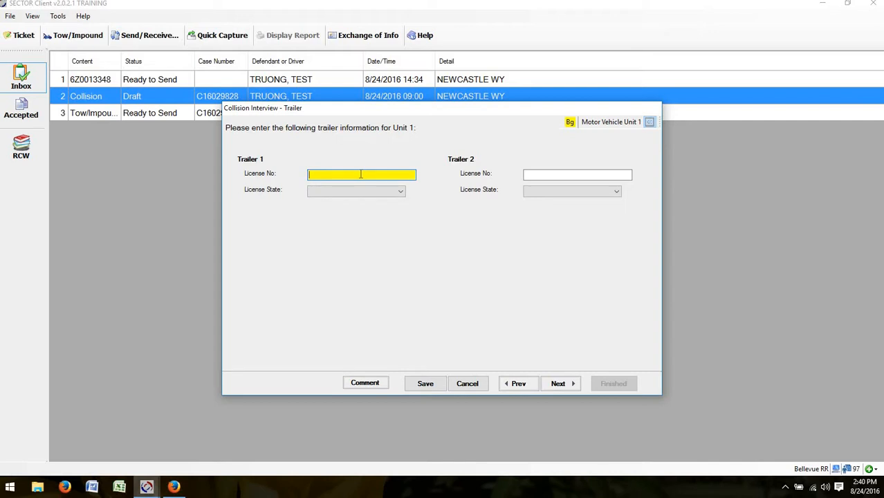
text(123SSS)
key(Tab)
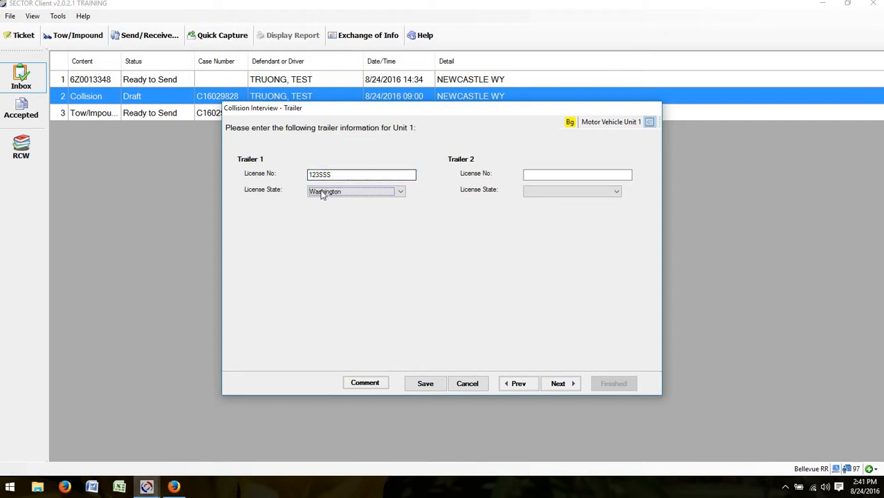
click(559, 384)
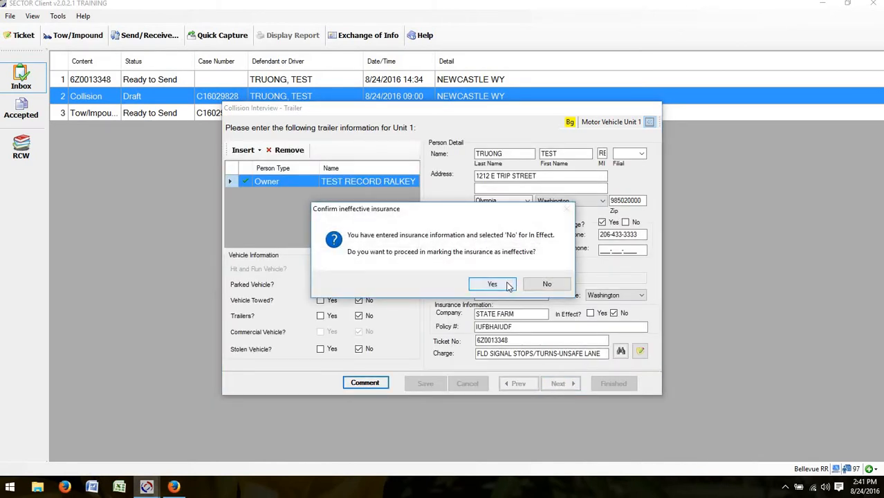
click(514, 284)
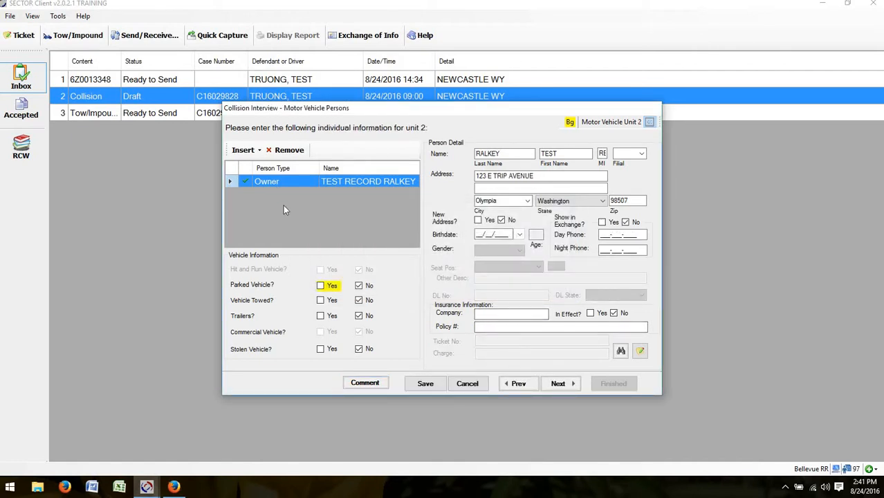
Step: Leave unit 2's insurance not in effect, mark it Parked Vehicle, and continue past the driver page
click(592, 313)
click(614, 313)
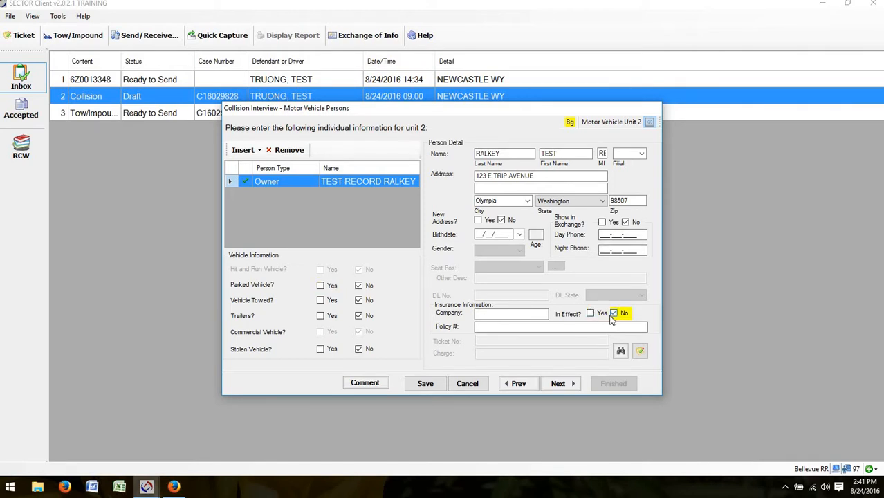
click(518, 314)
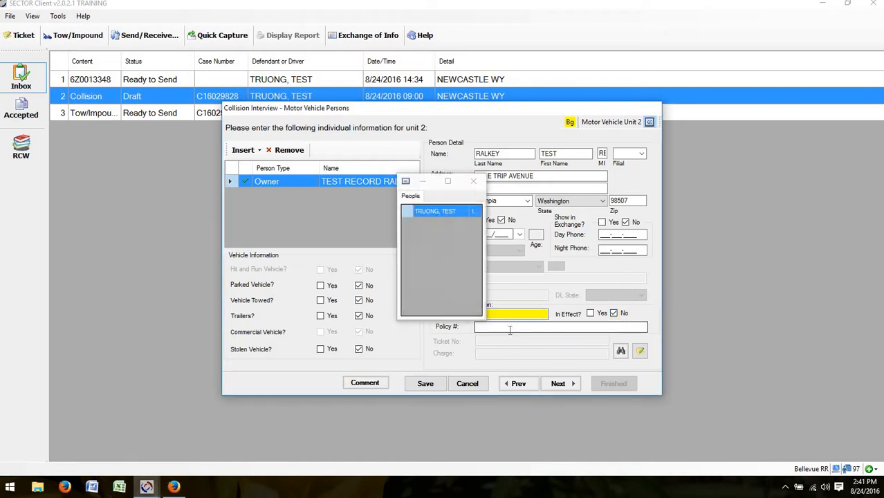
click(474, 182)
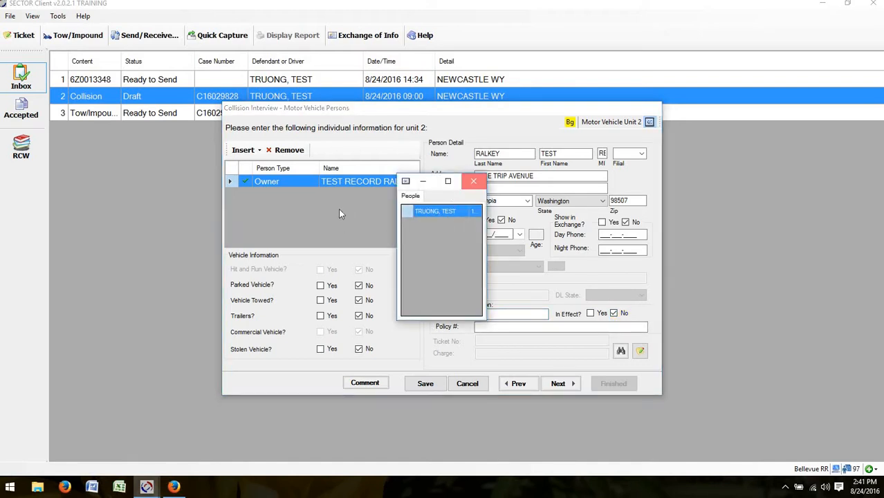
click(321, 287)
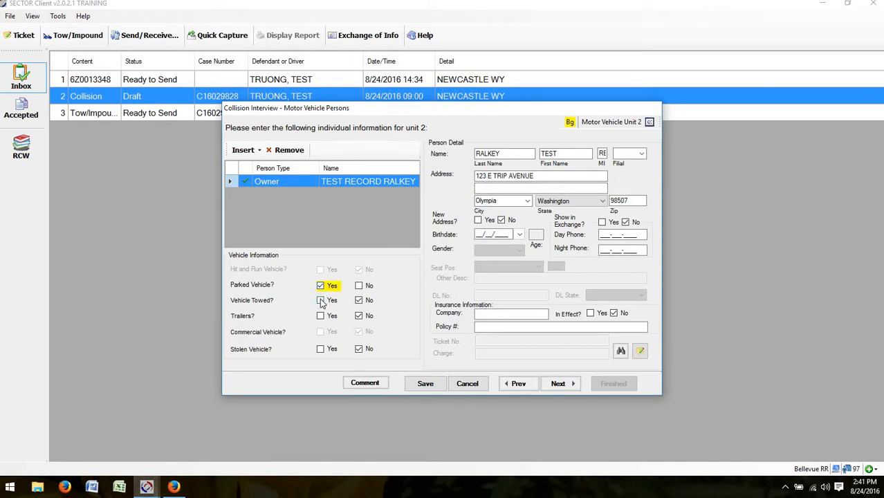
click(321, 301)
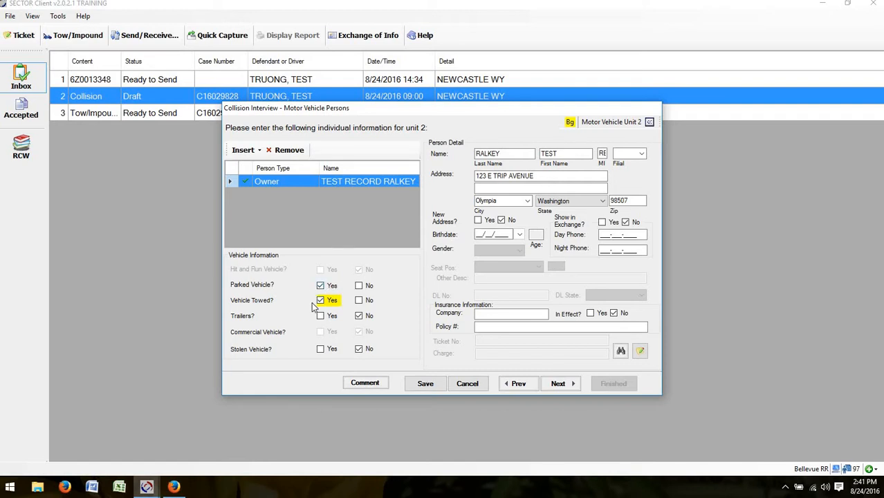
click(563, 386)
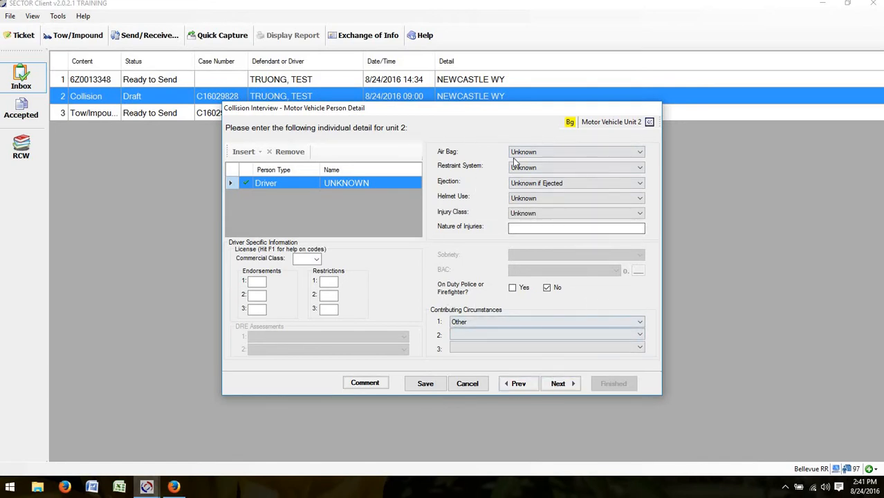
click(558, 387)
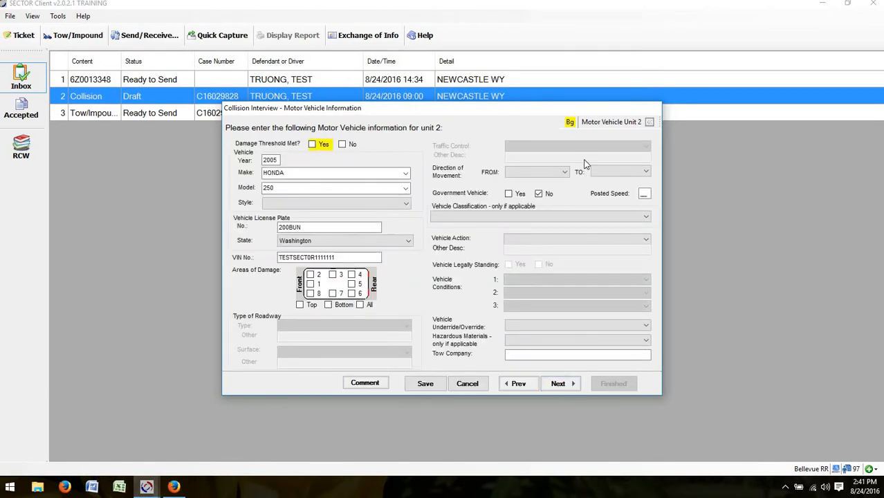
Step: Set unit 2 to Legally Parked, Unoccupied, damage threshold Yes, areas 6 and 7, towed by BANKERS TOWING
click(533, 240)
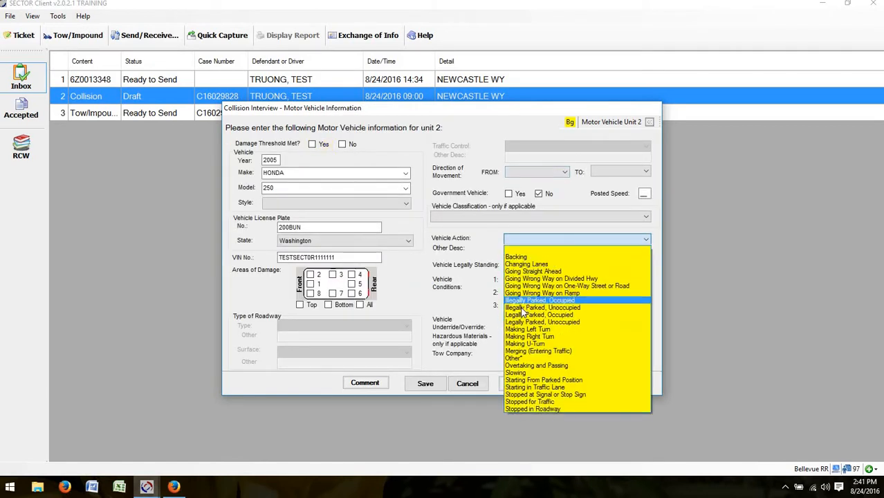
click(524, 322)
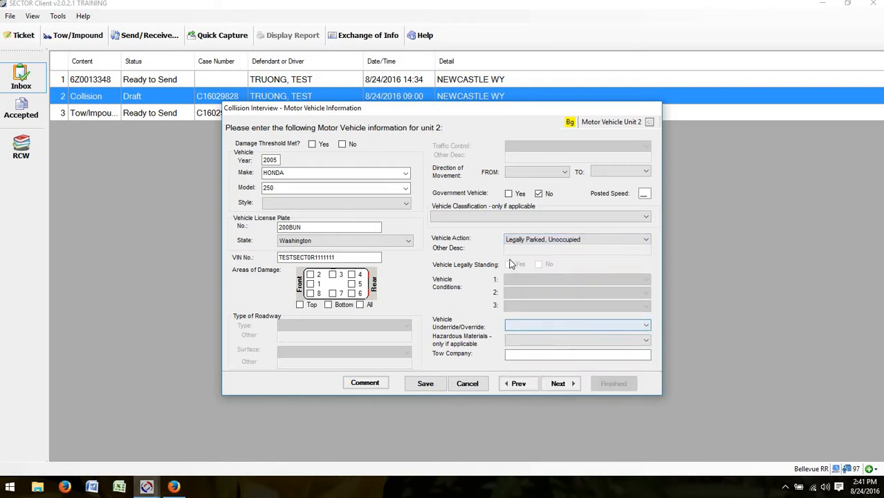
click(558, 385)
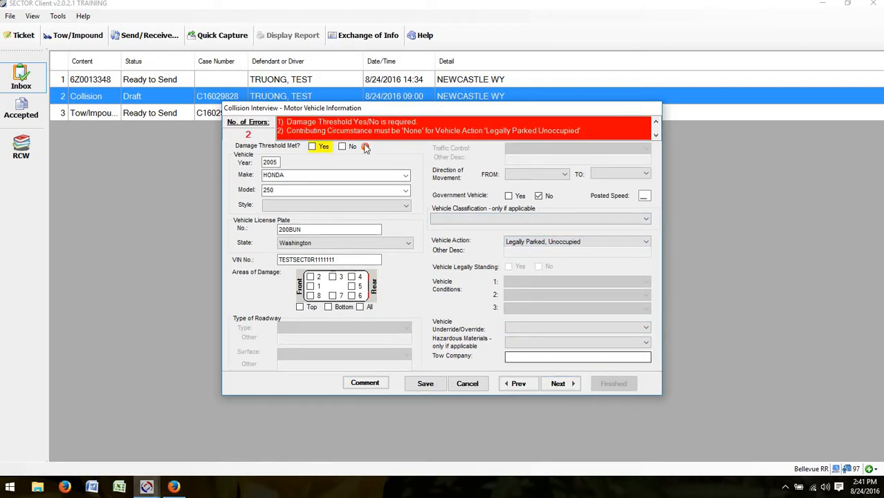
click(312, 147)
click(351, 295)
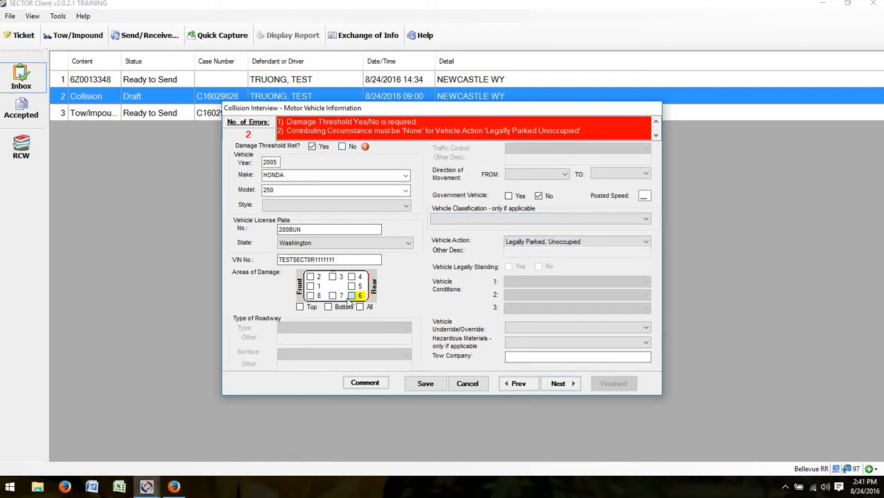
click(332, 296)
click(512, 357)
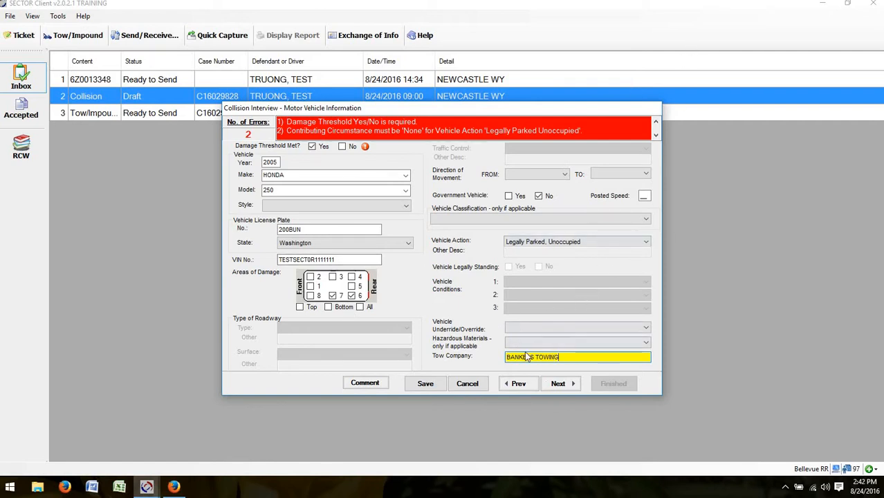
click(551, 386)
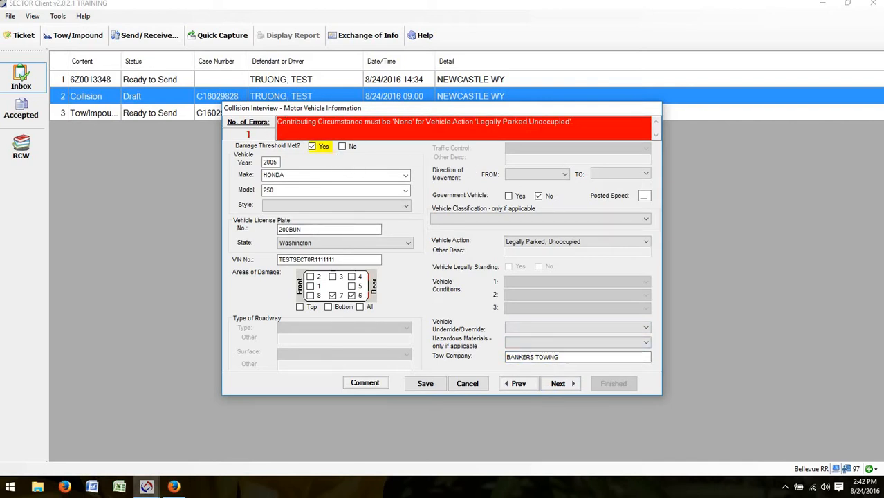
drag(277, 122, 576, 123)
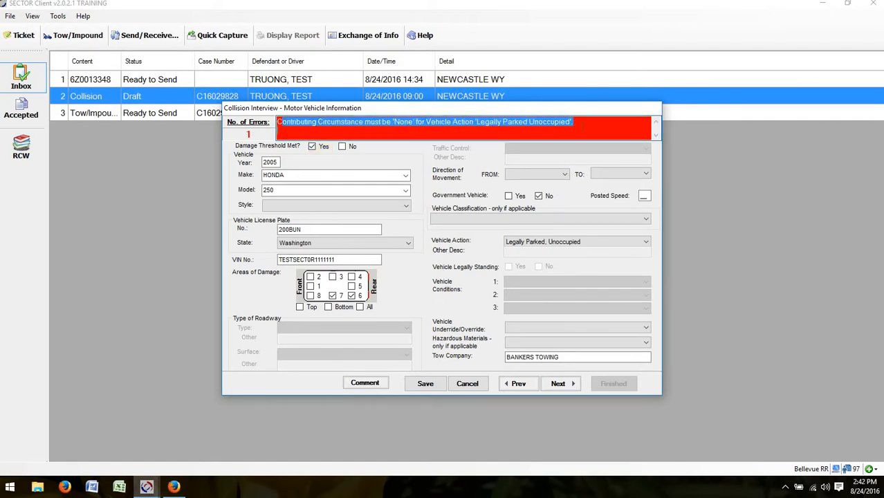
Step: Set unit 2 driver's contributing circumstance 1 to None
click(524, 386)
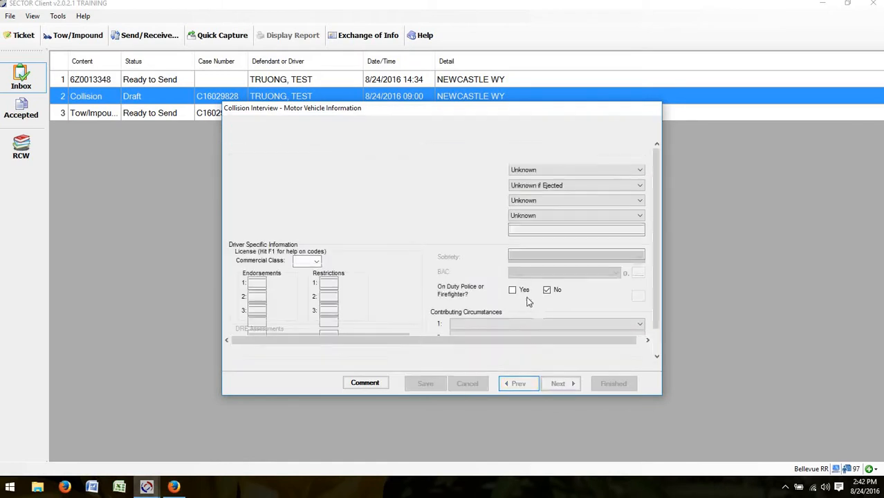
click(480, 323)
scroll(478, 305, down, 1)
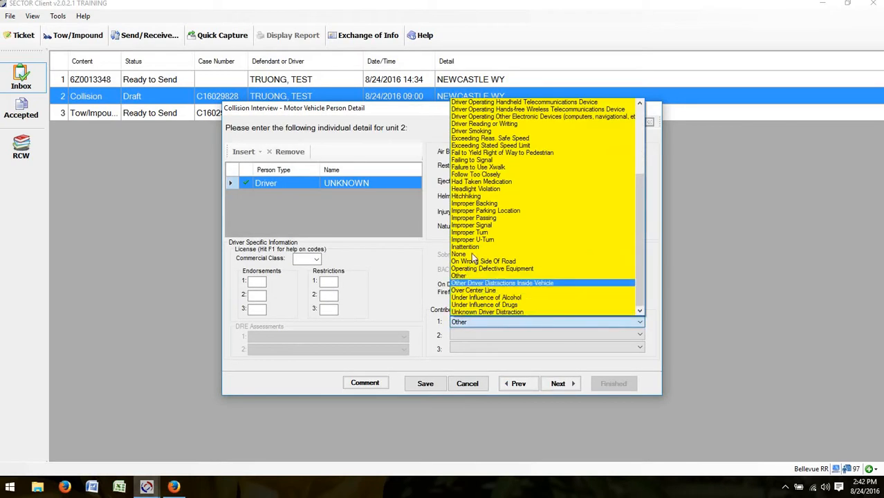
click(472, 253)
Step: Step through unit 2's remaining vehicle and person pages to the unit 3 Pedalcyclists page
click(558, 385)
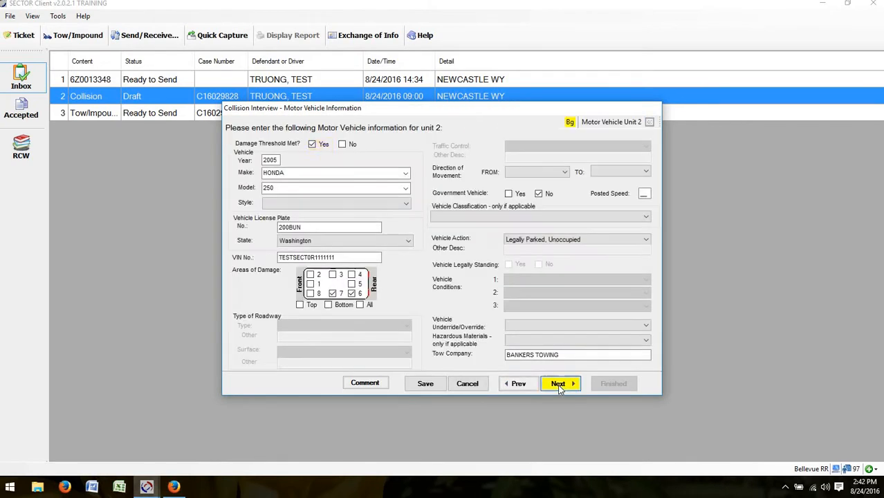
click(552, 385)
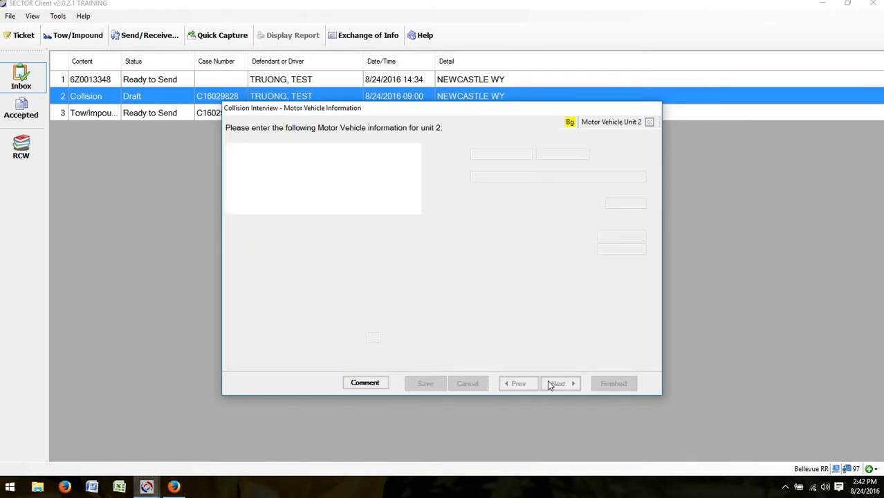
click(510, 391)
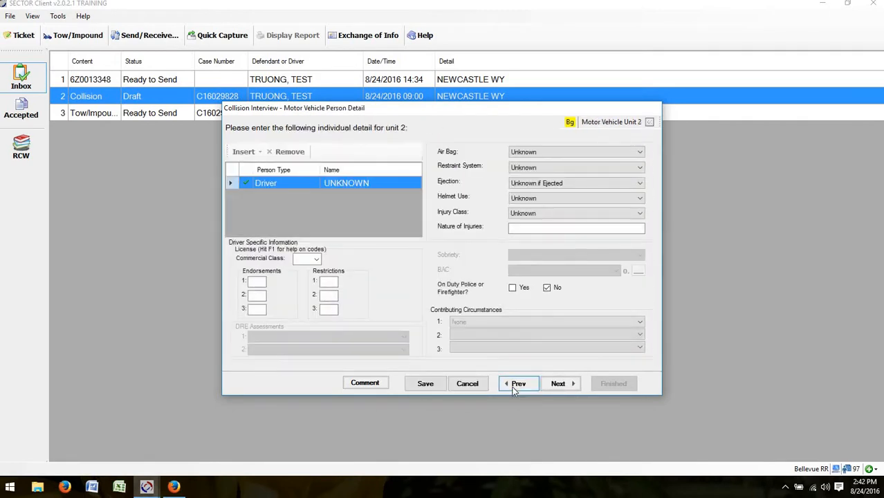
click(512, 386)
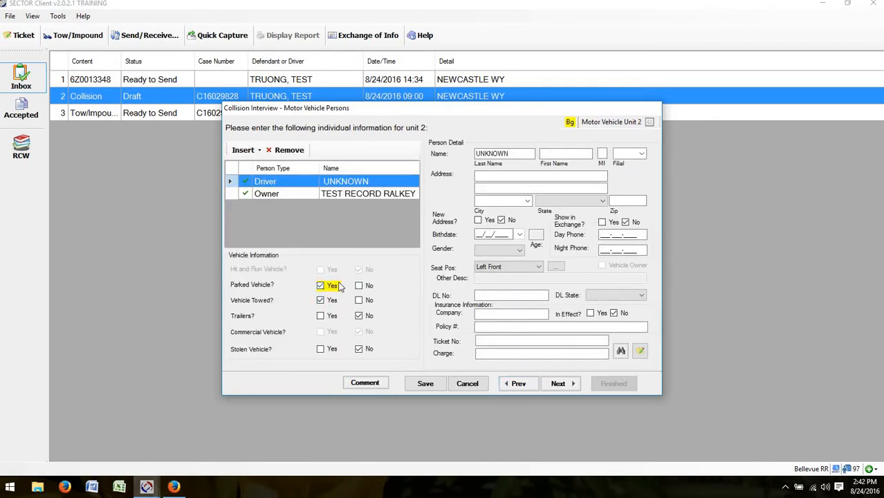
click(558, 384)
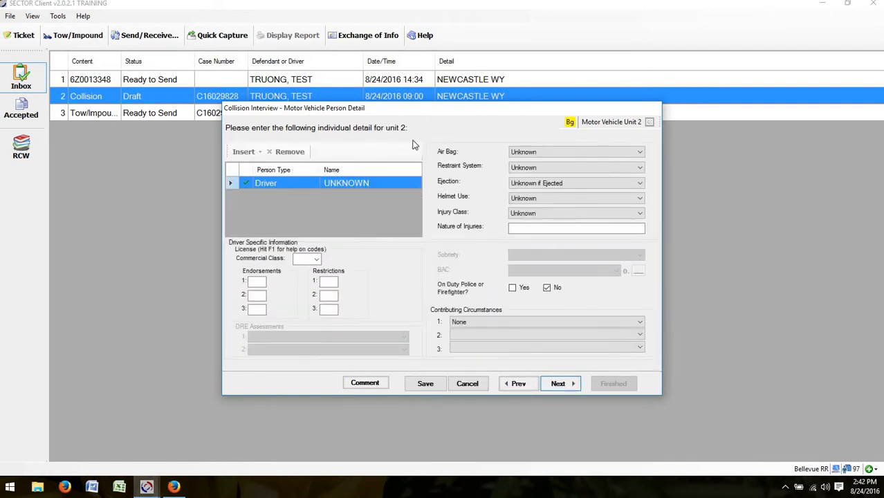
click(558, 385)
click(558, 385)
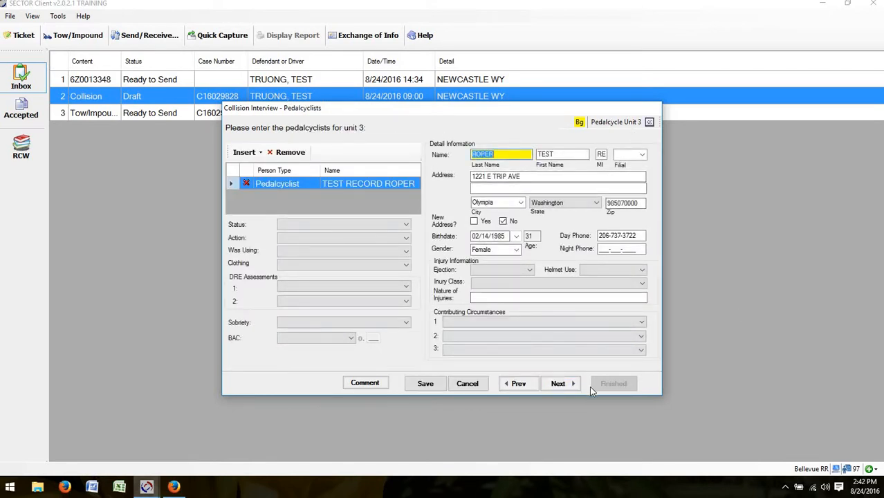
Step: Record the cyclist as a Bicyclist Riding with Traffic on the Roadway, Light clothing, not drinking
click(570, 388)
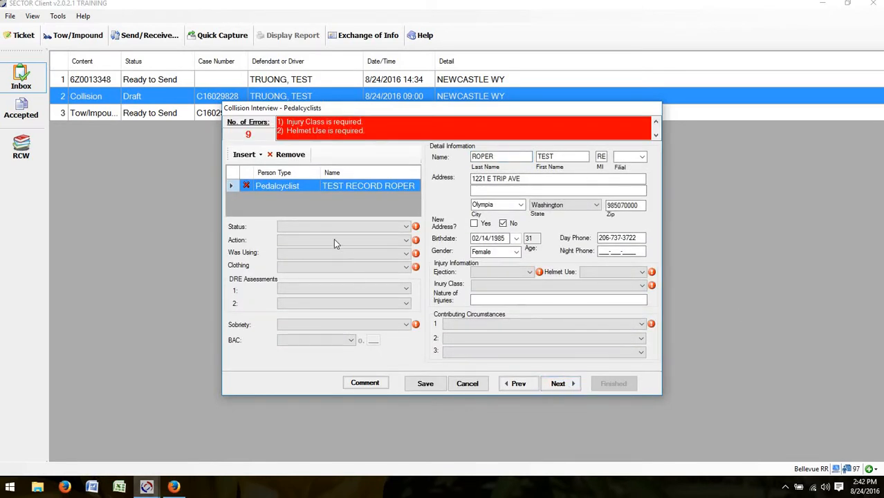
click(350, 224)
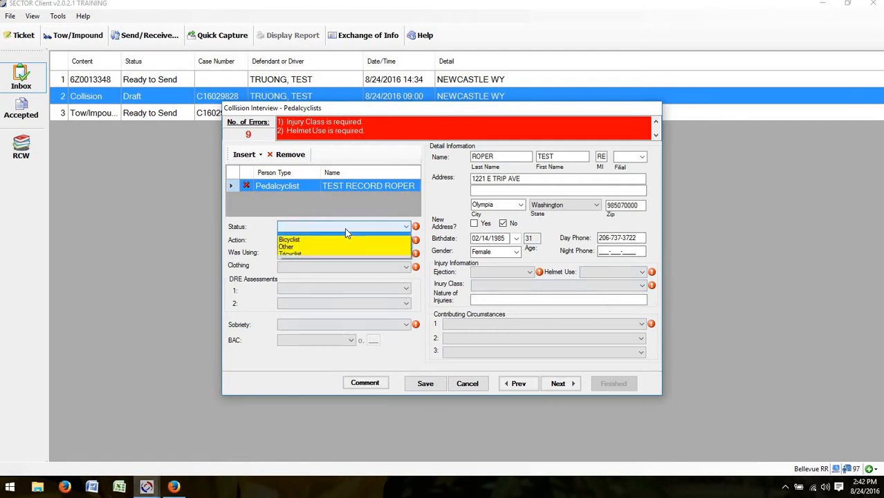
click(321, 240)
click(321, 240)
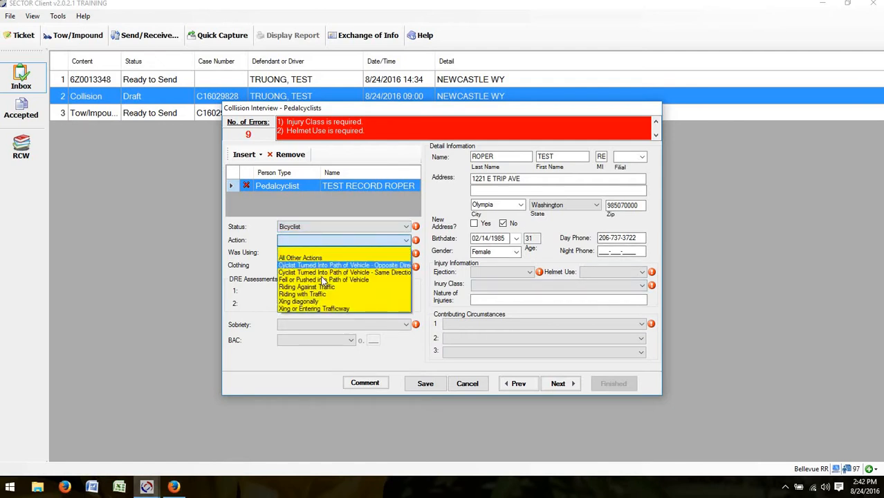
click(312, 295)
click(304, 252)
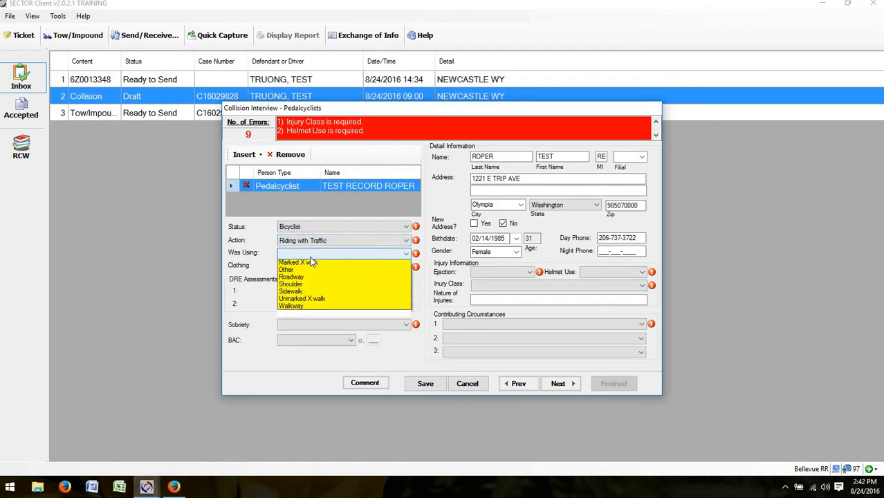
click(290, 293)
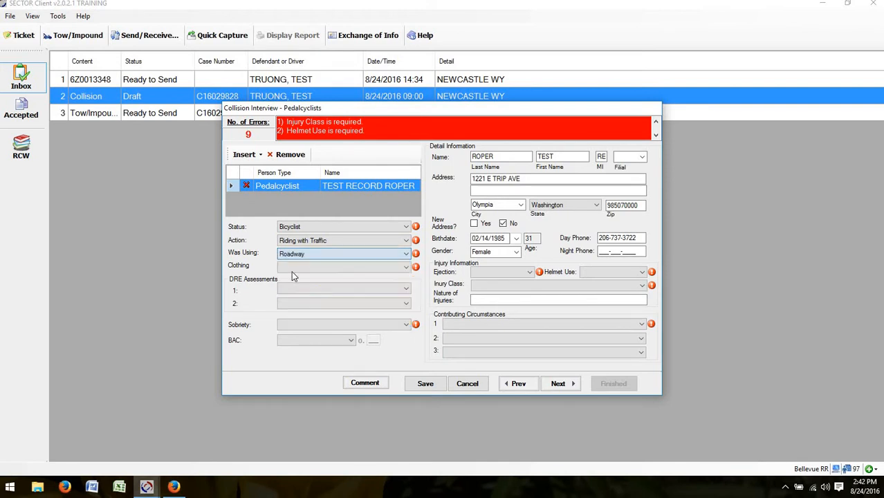
click(293, 267)
click(288, 294)
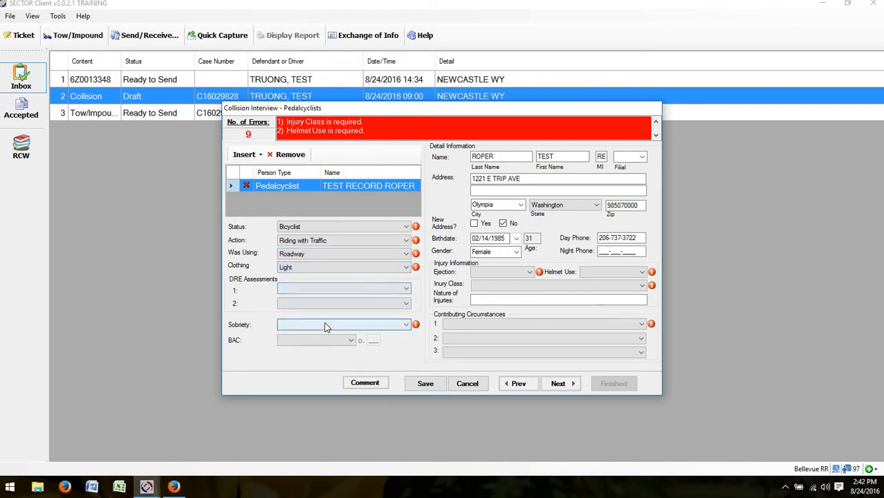
click(325, 324)
click(407, 340)
Step: Set contributing circumstance None, Possible Injury with WRIST SPRAIN, Not Ejected, Helmet Used
click(458, 325)
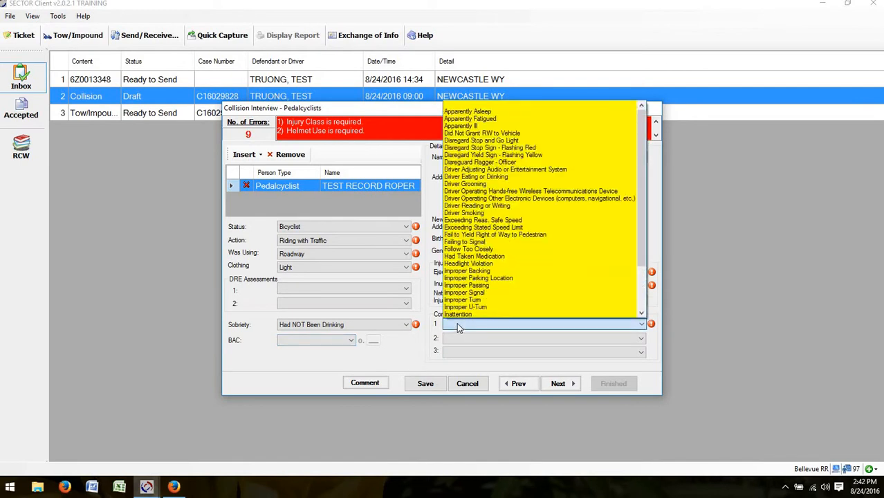
scroll(463, 277, down, 3)
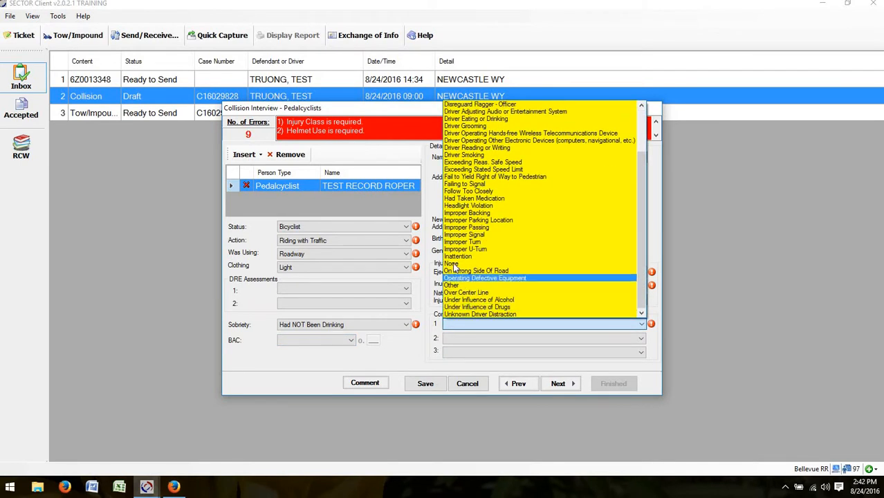
click(457, 264)
click(484, 285)
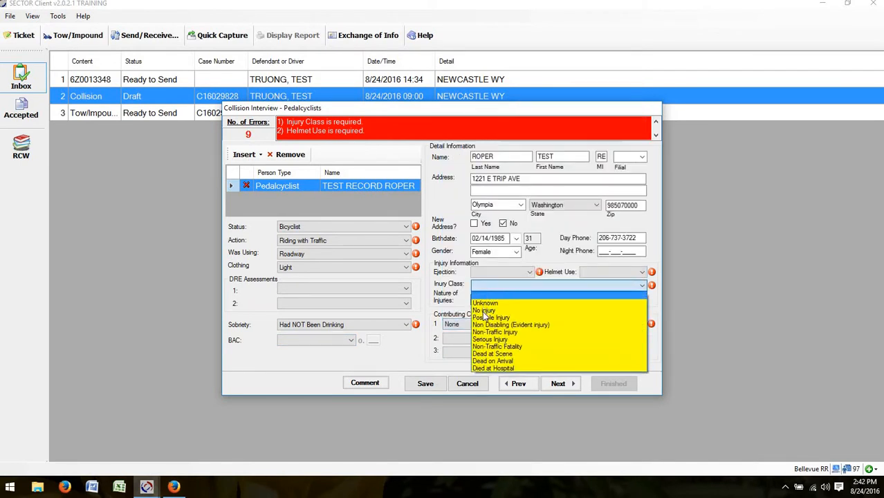
click(485, 316)
click(510, 299)
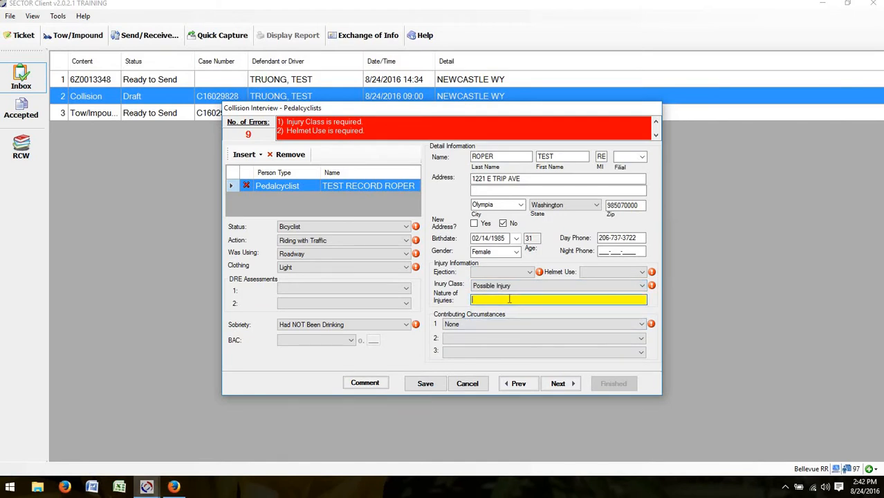
text(WRIST SPRAIN)
click(505, 272)
click(511, 290)
click(593, 273)
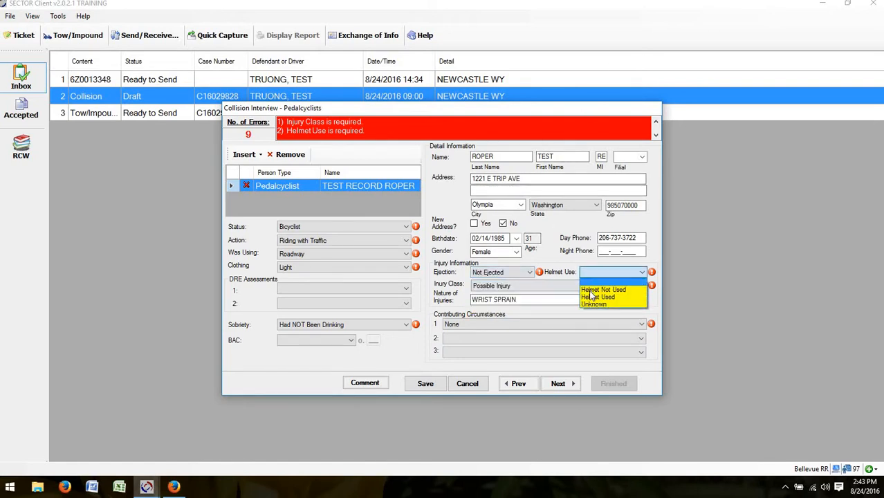
click(594, 296)
click(558, 385)
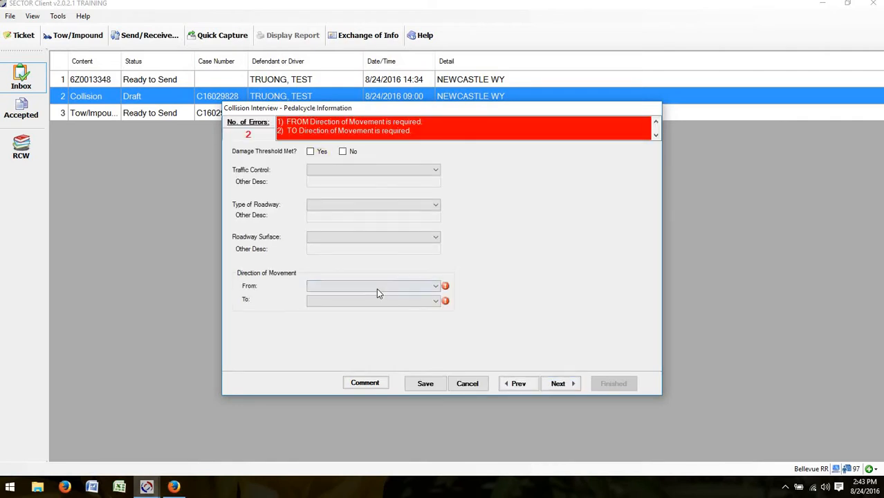
Step: Set unit 3's pedalcycle travel direction from West to East
click(378, 290)
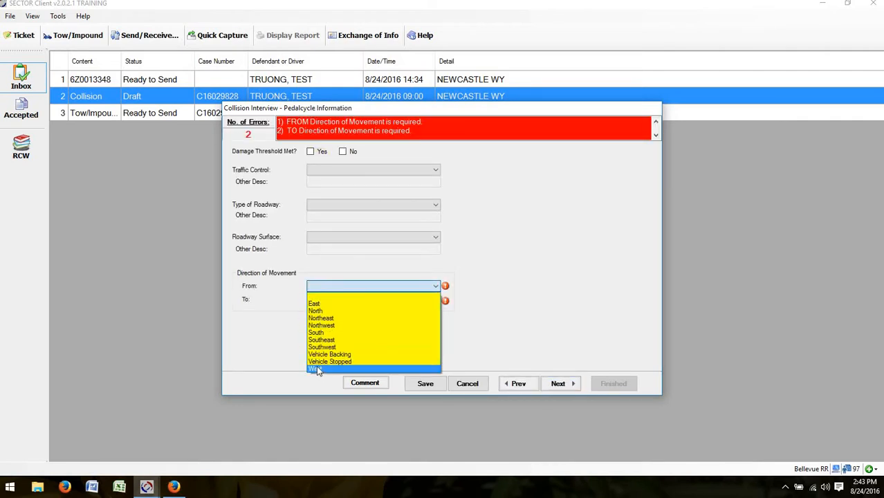
click(317, 371)
click(328, 303)
click(317, 312)
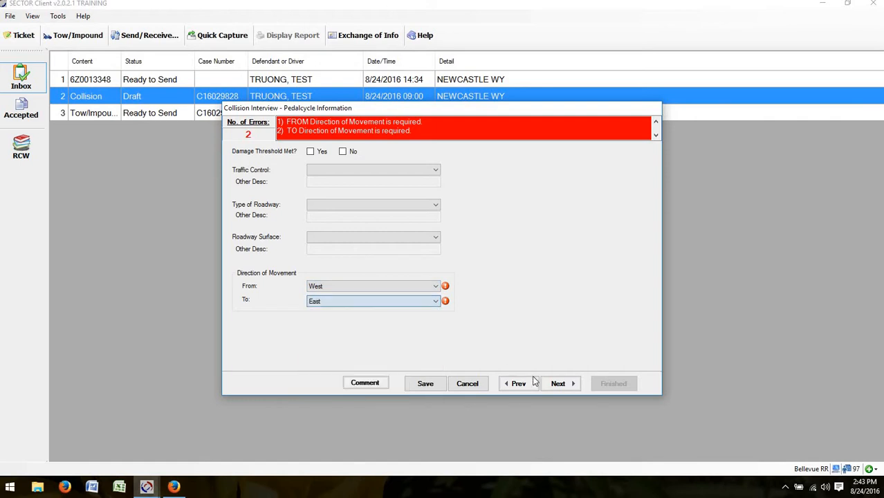
click(547, 385)
click(517, 385)
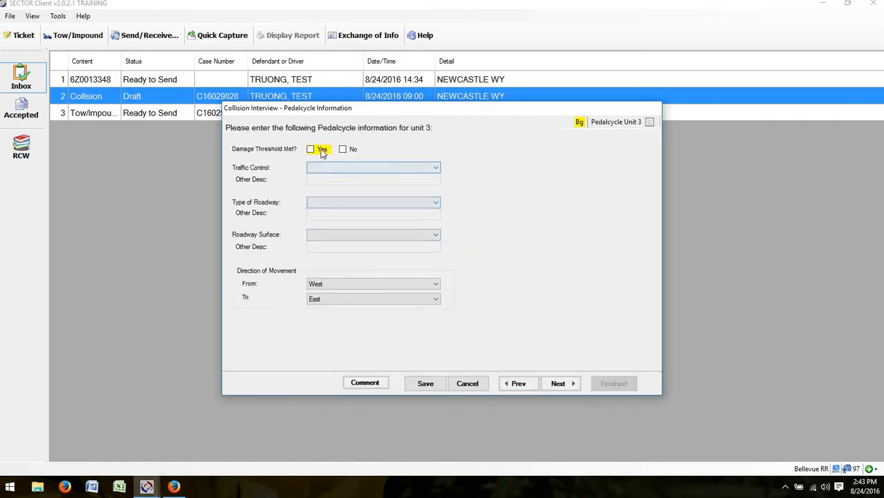
Step: Mark damage threshold met, No Traffic Control, Two Way - Undivided, Blacktop, and go to collision information
click(324, 166)
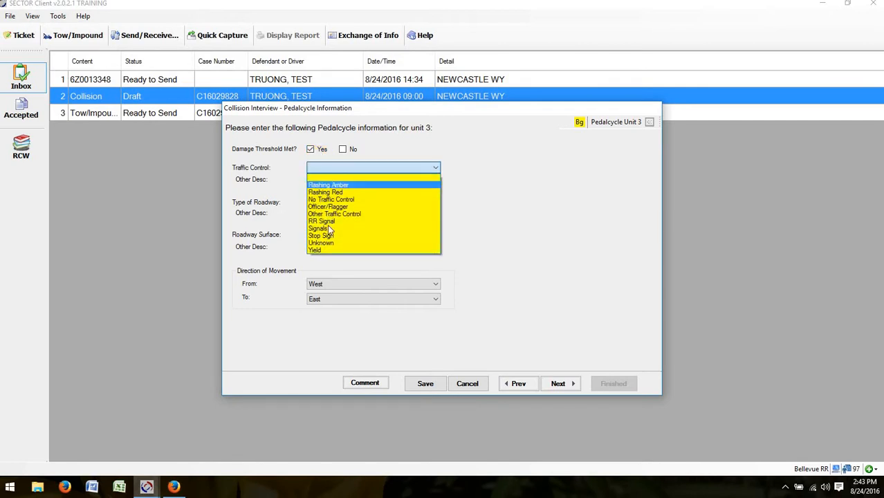
click(333, 200)
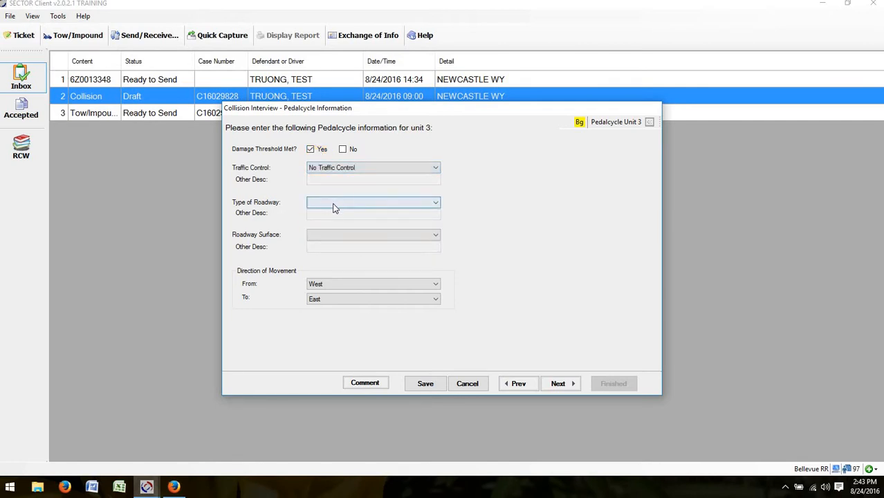
click(336, 202)
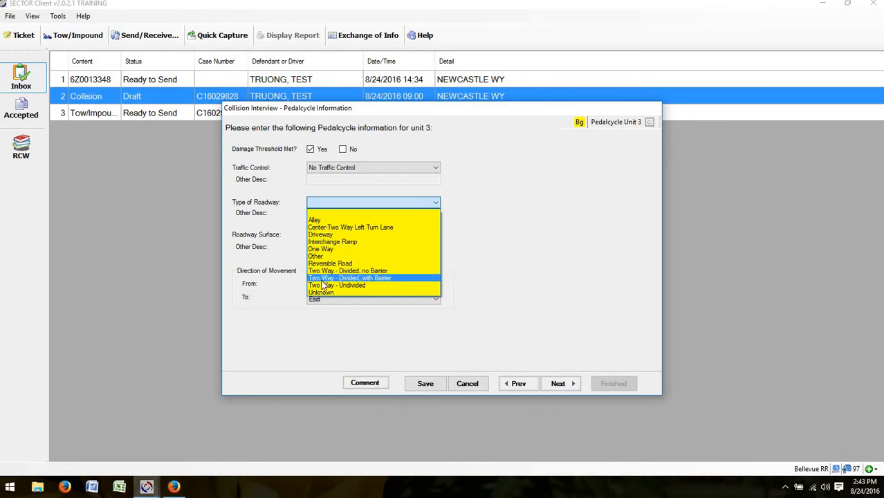
click(323, 285)
click(346, 235)
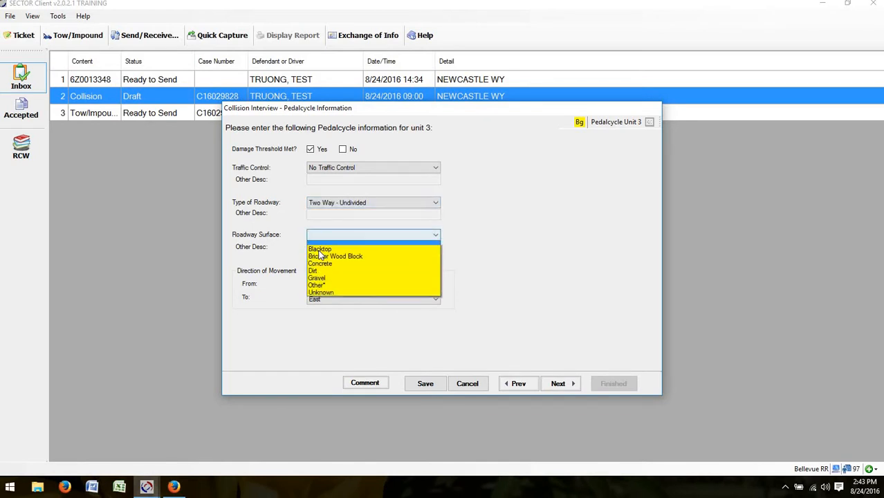
click(320, 242)
click(557, 385)
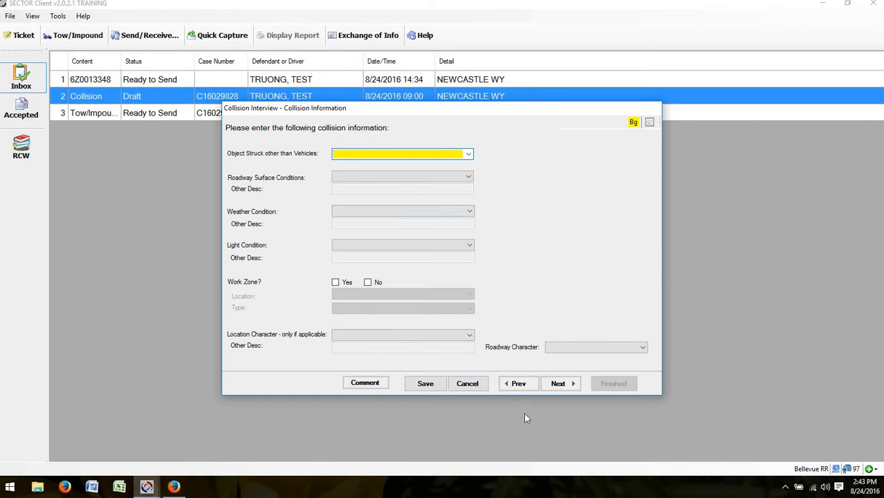
Step: Set surface Dry, weather Raining, light Dark-No Street Lights, and Work Zone No
click(562, 384)
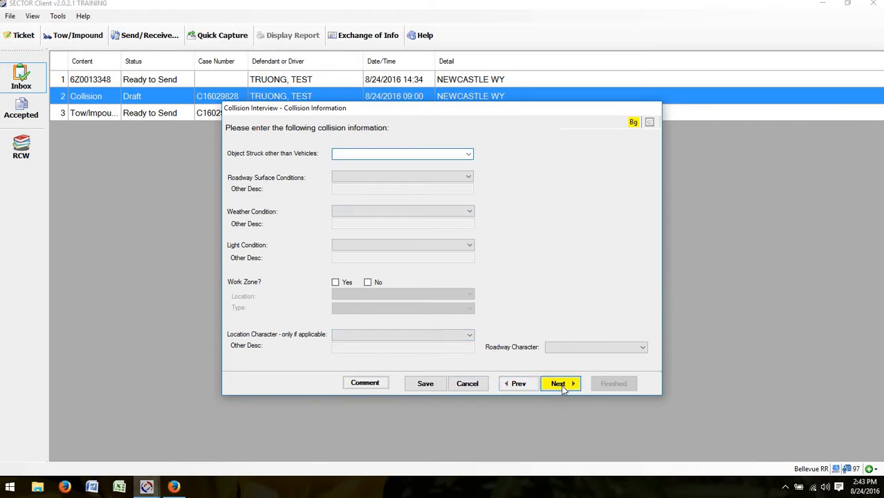
click(346, 179)
click(339, 199)
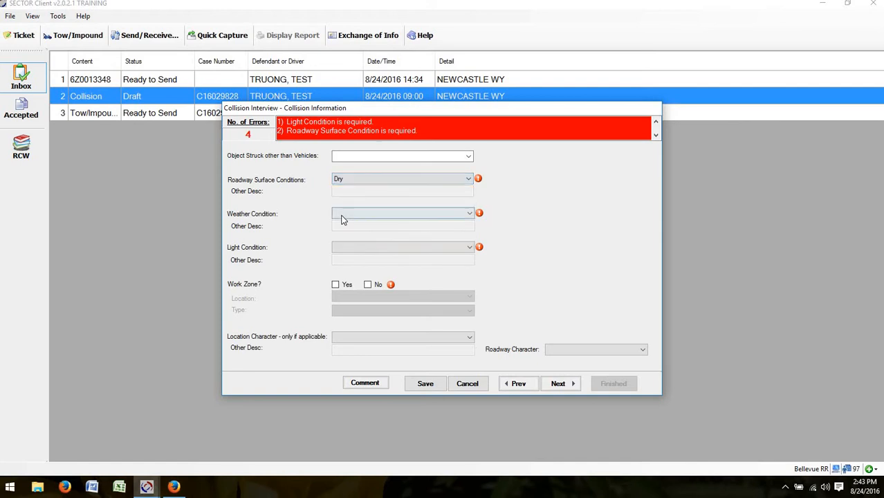
click(341, 219)
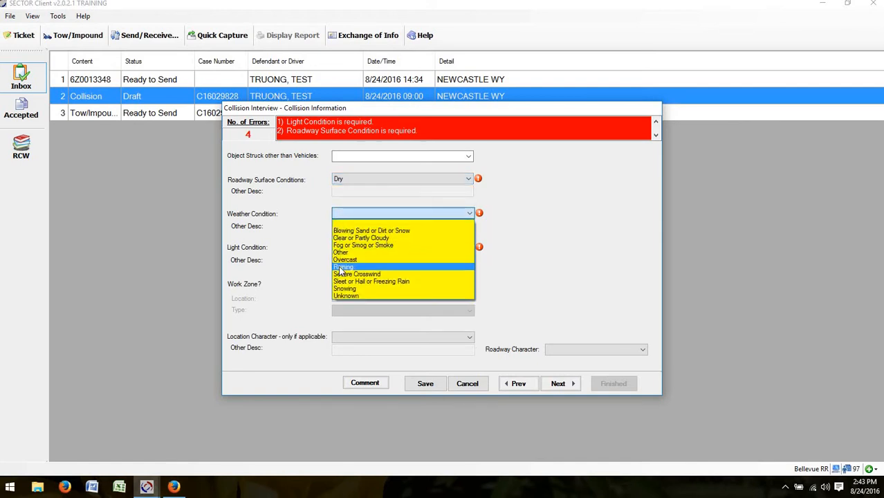
click(341, 268)
click(344, 248)
click(348, 265)
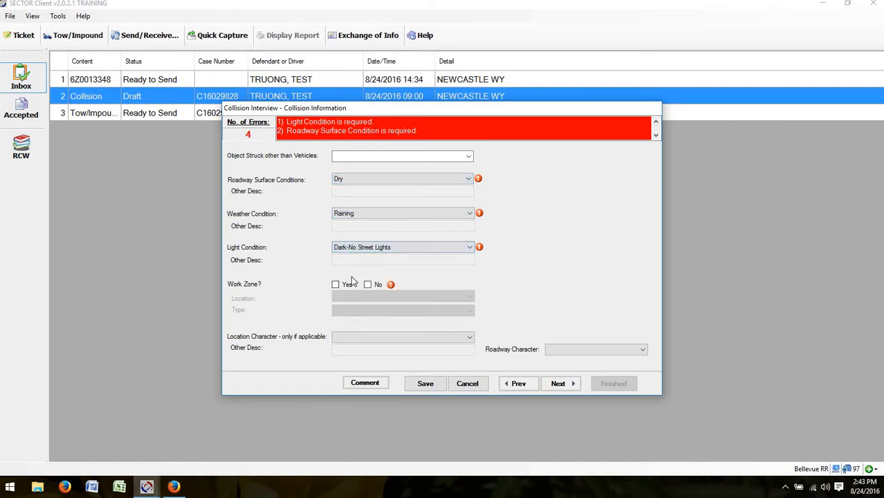
click(367, 285)
click(559, 383)
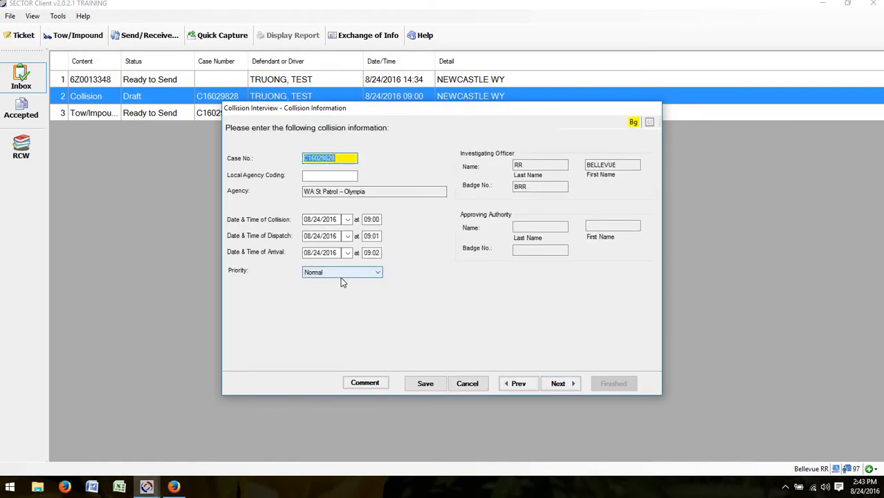
Step: Enter local agency coding 402E0 / H2 and attempt to advance, triggering validation
click(326, 176)
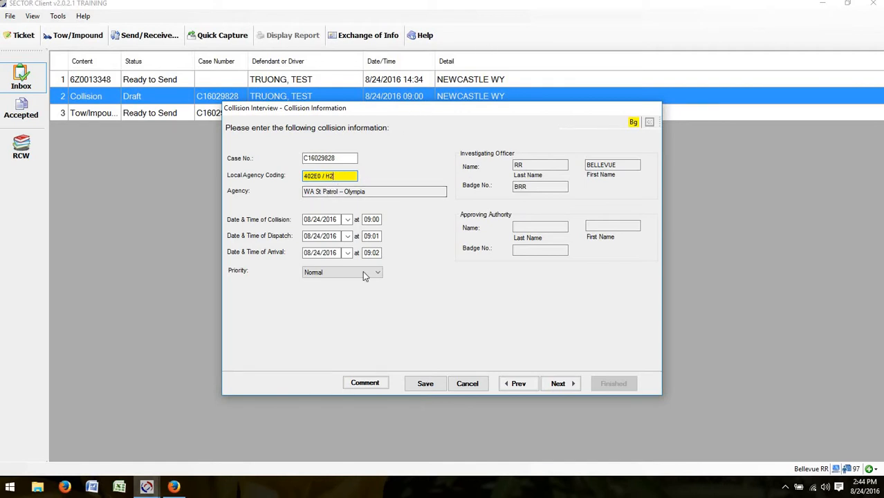
drag(345, 177, 284, 181)
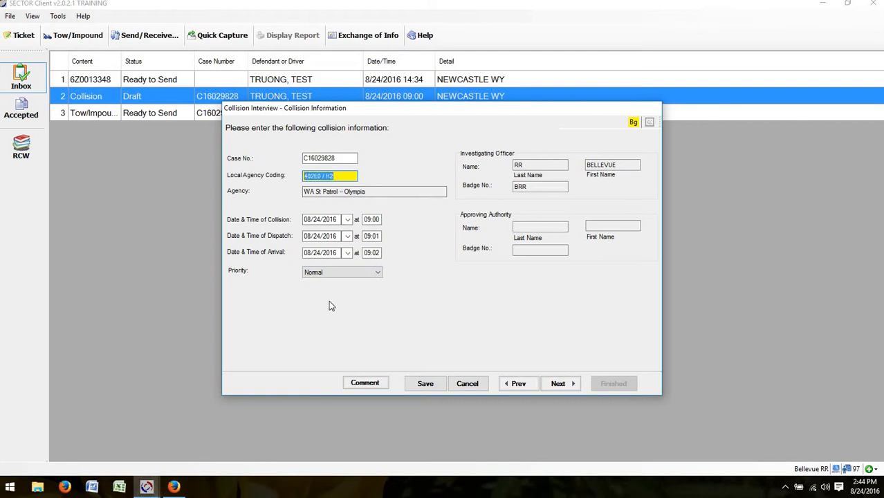
click(558, 384)
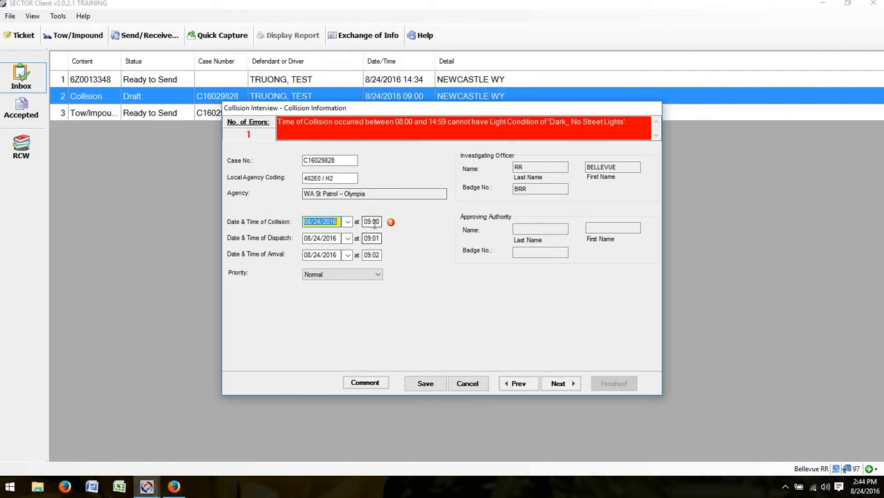
Step: Change the light condition to Daylight to match the 09:00 time, then continue to the Witness page
key(Tab)
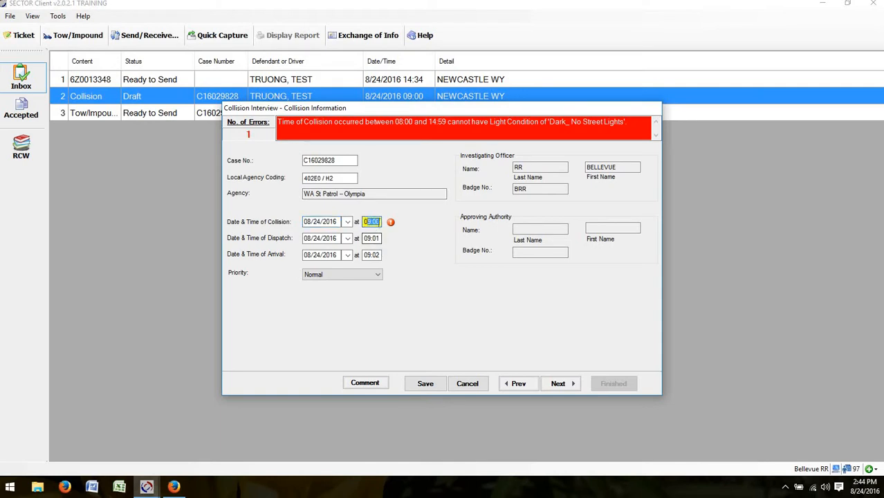
drag(380, 222, 373, 222)
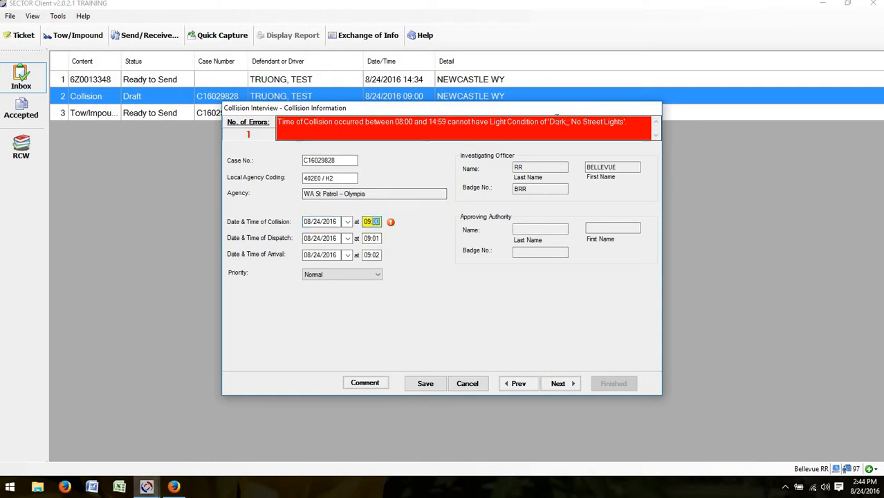
click(517, 383)
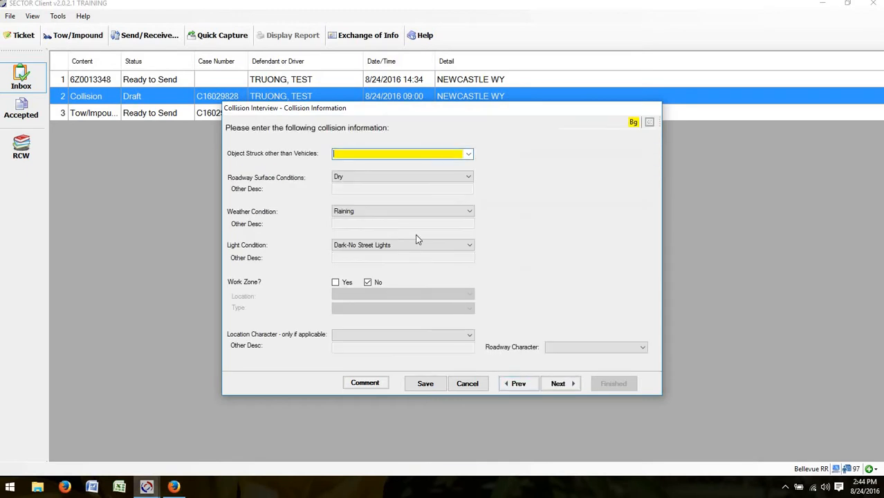
click(397, 246)
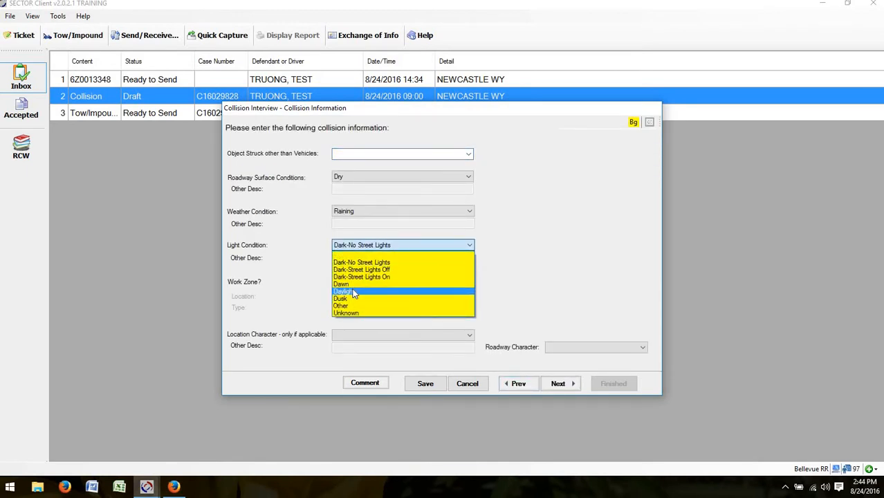
click(352, 292)
click(548, 386)
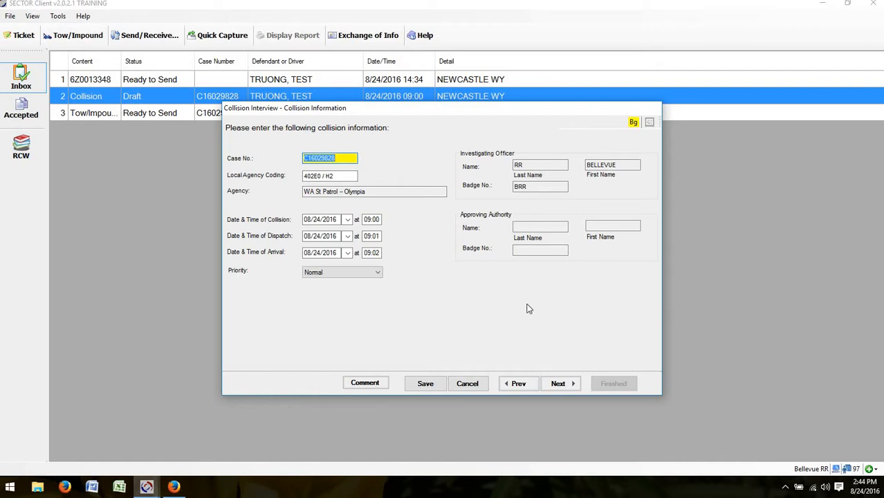
click(554, 389)
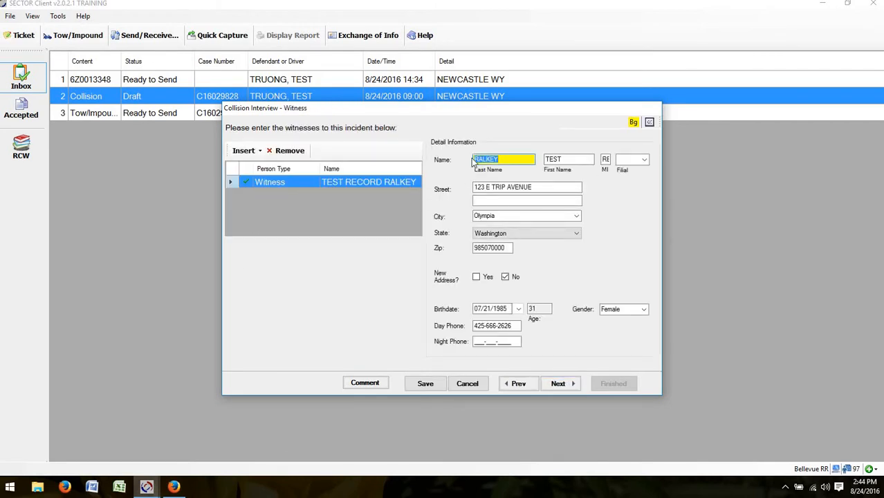
Step: Insert a new witness entry and enter the witness's last and first name
click(250, 153)
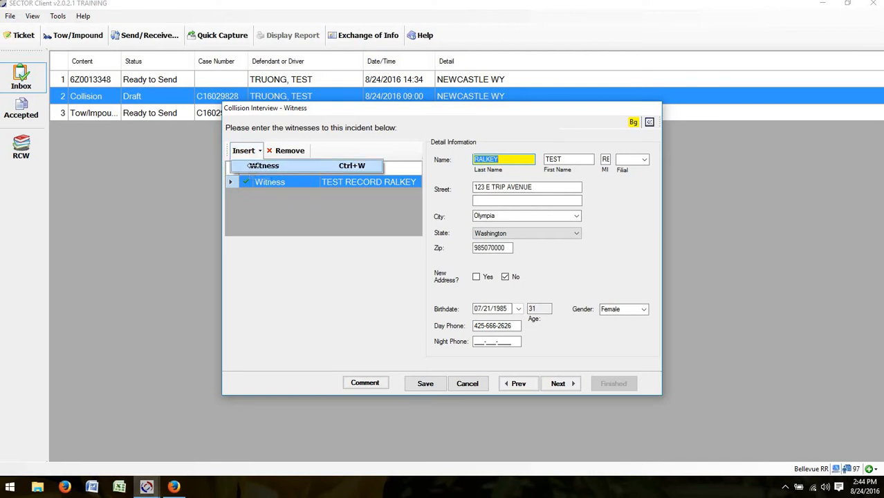
click(256, 167)
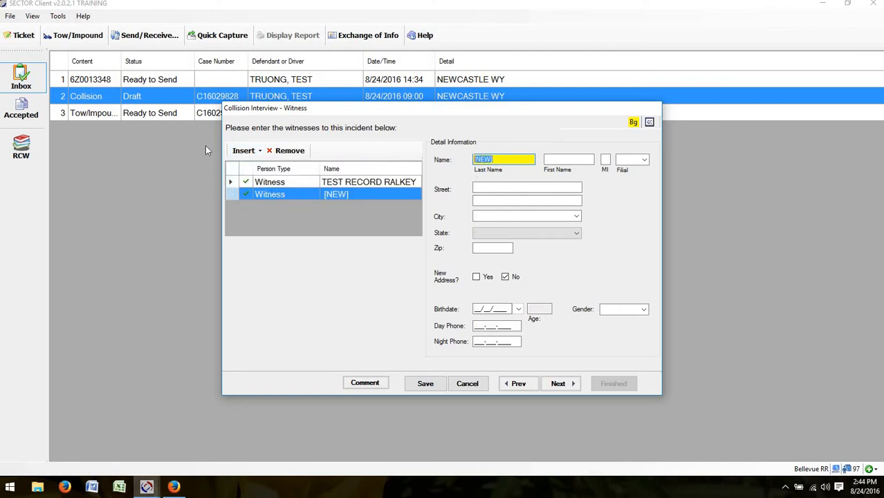
click(249, 151)
click(294, 164)
key(Tab)
key(Tab)
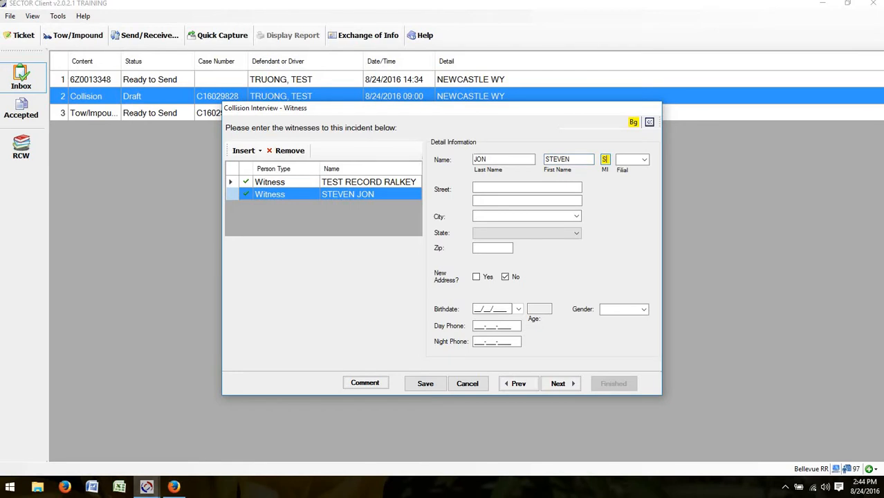
key(Tab)
key(Tab)
Step: Enter the witness's street address, city Olympia and zip code
key(shift+Tab)
text(123 K)
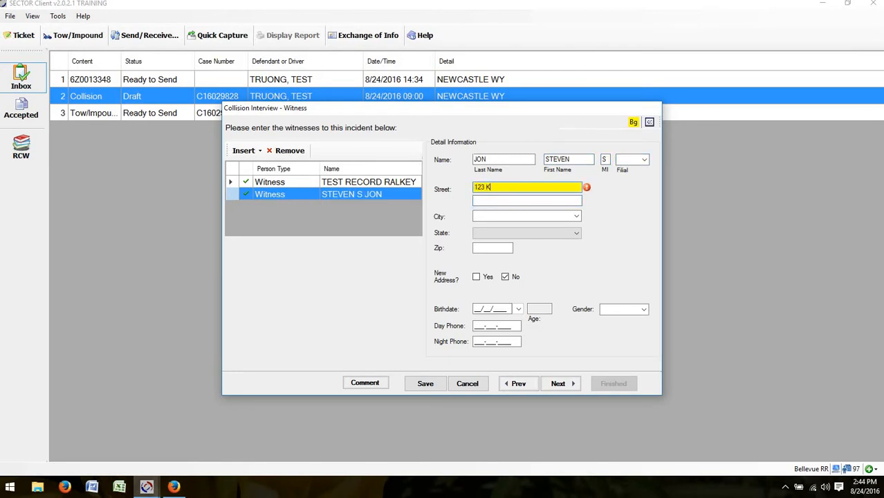
text(MAIN ST)
key(Tab)
key(Tab)
text(Oly)
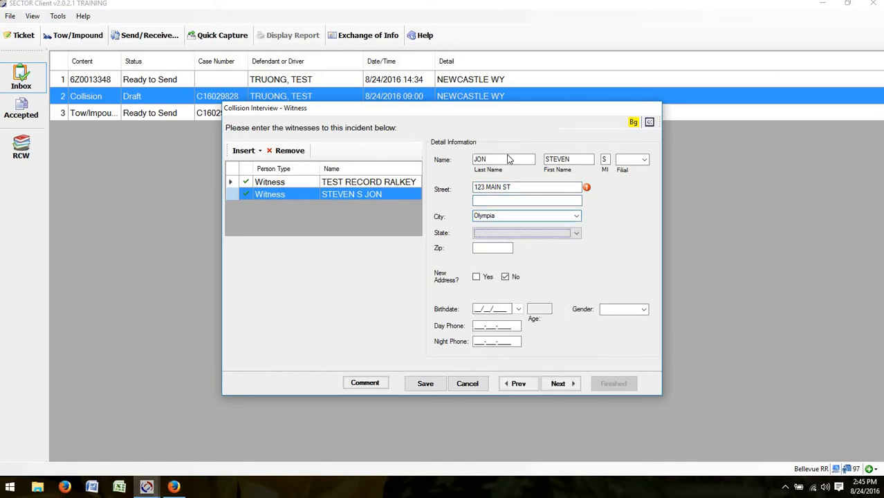
key(Tab)
text(98501)
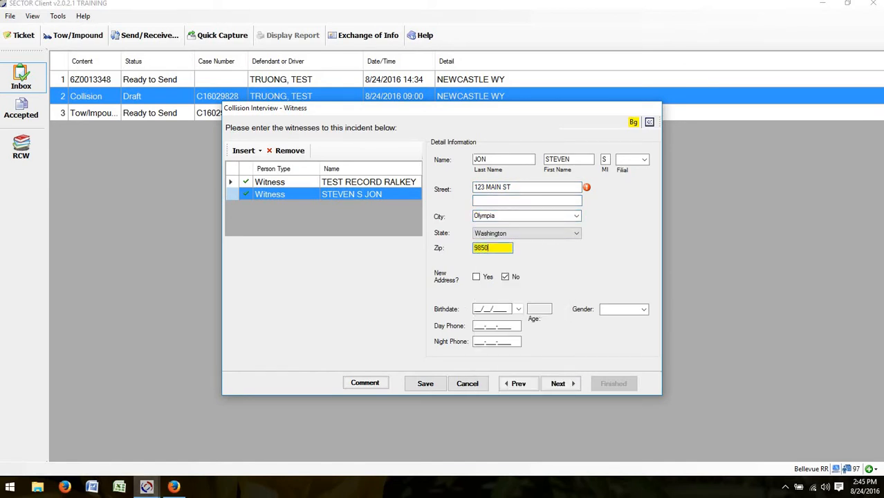
key(Tab)
key(Tab)
key(Tab)
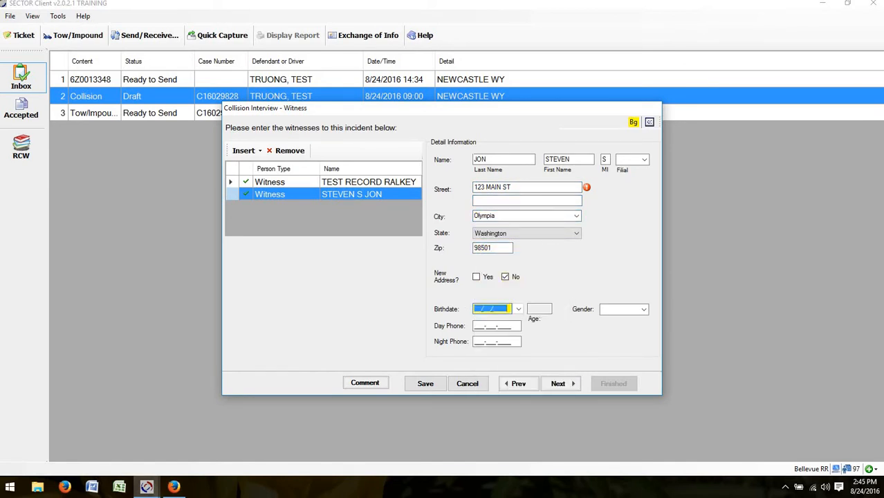
Step: Fill in the witness's birthdate, day phone and Male gender, then advance to Attachments
text(02/03/1985)
key(Tab)
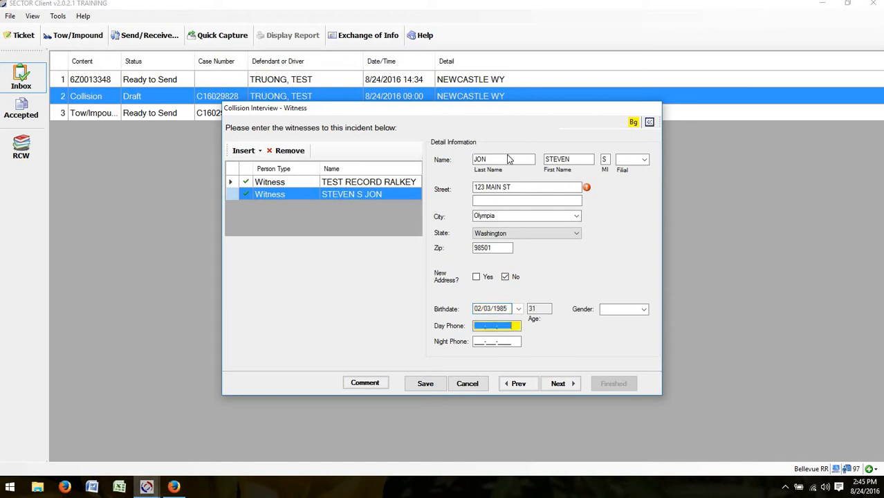
key(Tab)
key(shift+Tab)
key(Tab)
key(Tab)
text(m)
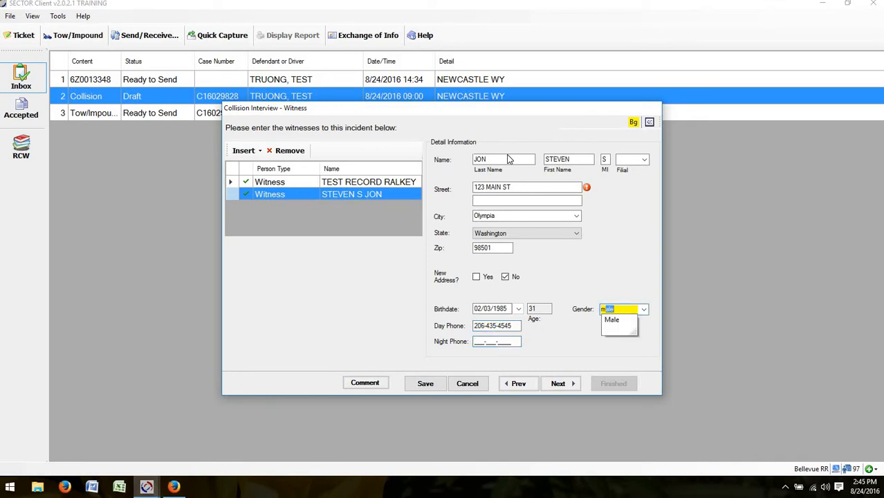
key(Tab)
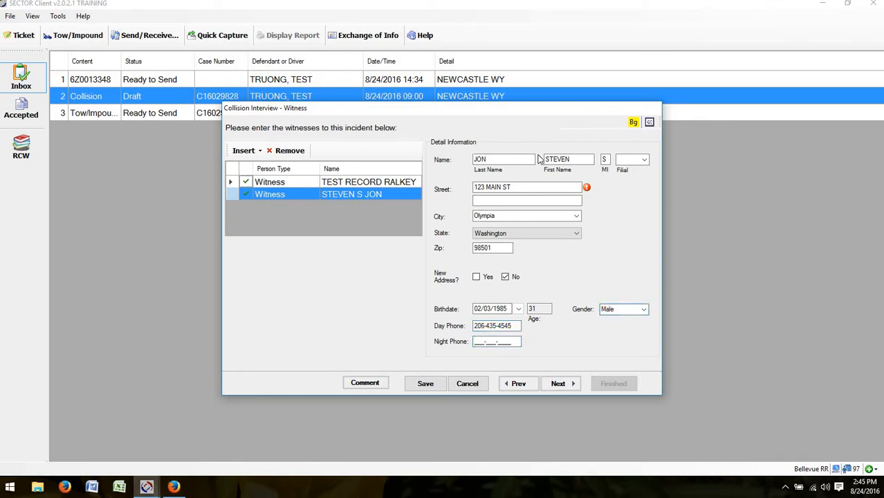
click(573, 385)
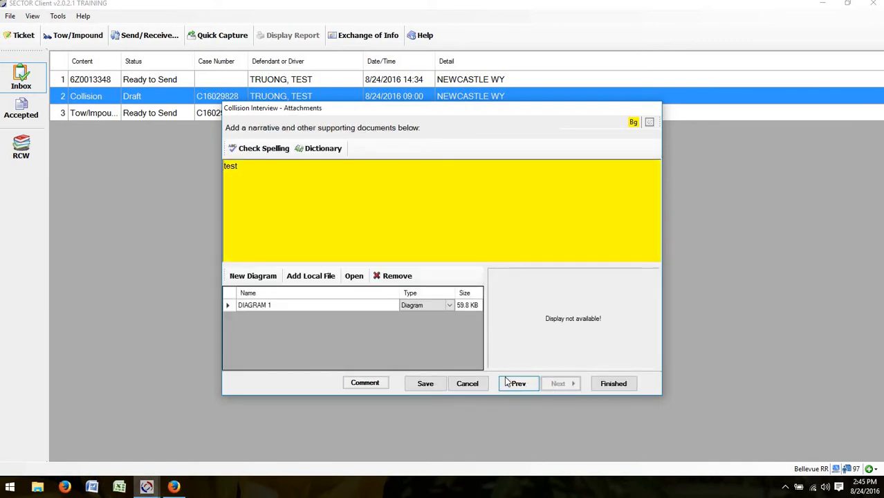
Step: Replace the placeholder narrative with 'narrative for the collision' and finish the interview
drag(250, 182, 209, 183)
text(narrative for the collision)
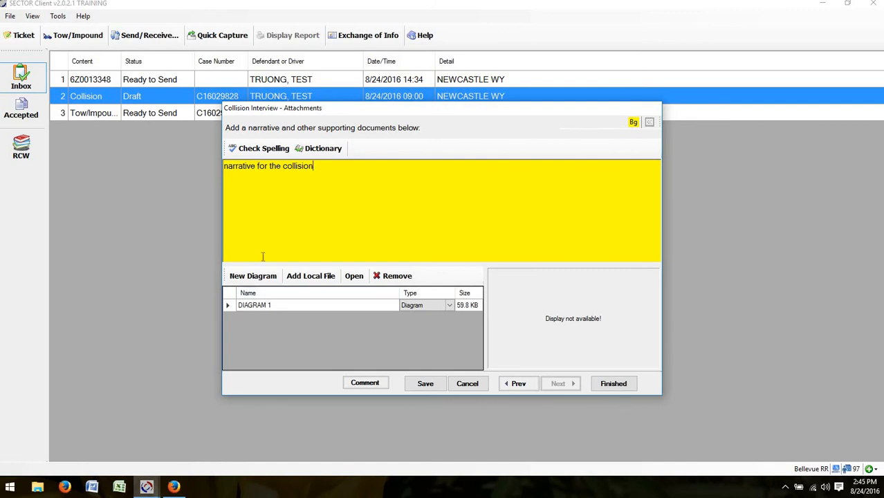
click(618, 385)
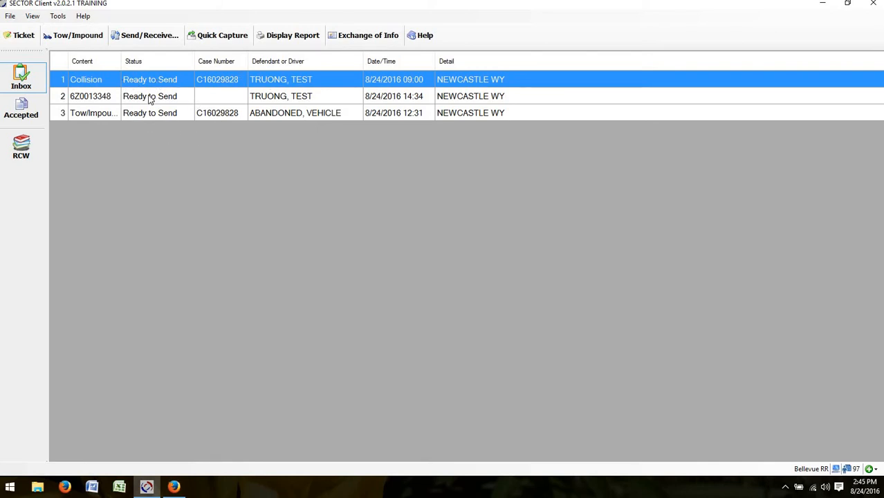
click(151, 97)
right_click(148, 96)
click(187, 145)
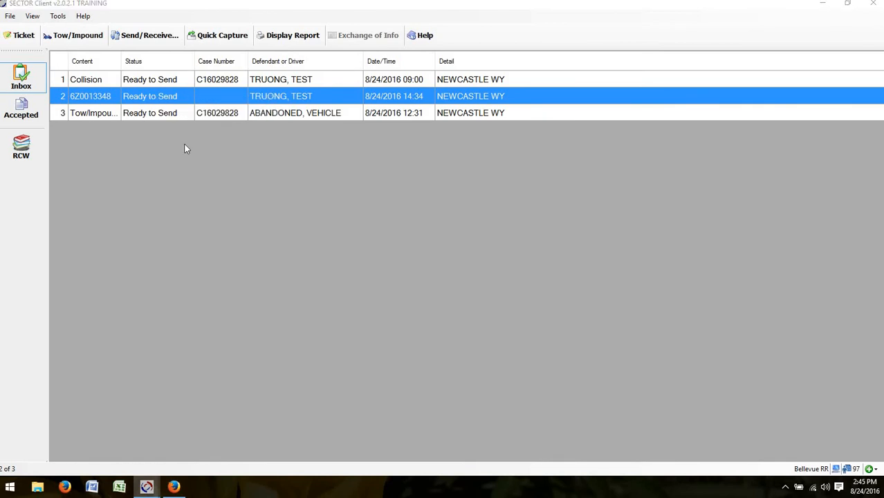
click(284, 194)
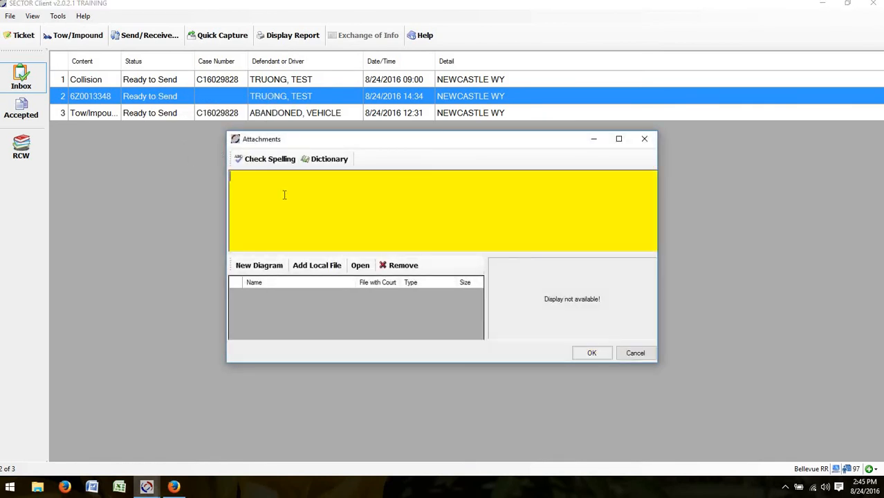
text(narrative)
Step: Save the ticket's narrative changes and start Send/Receive
click(600, 355)
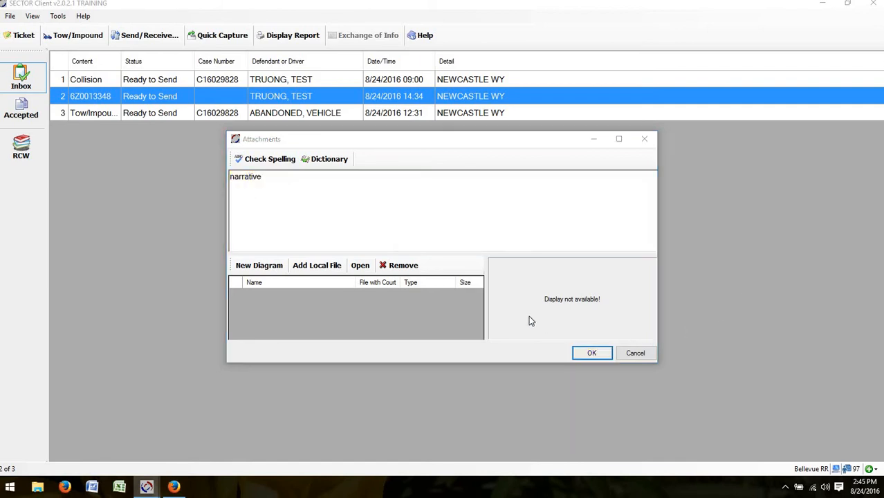
click(434, 281)
click(120, 38)
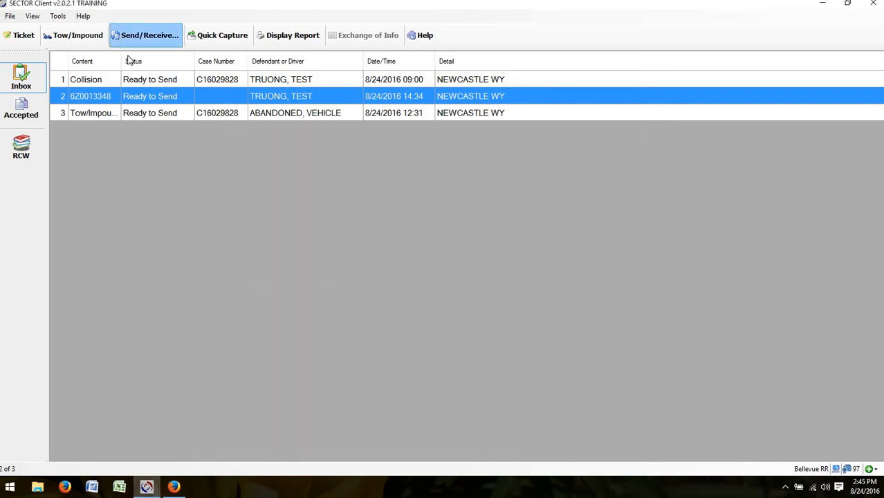